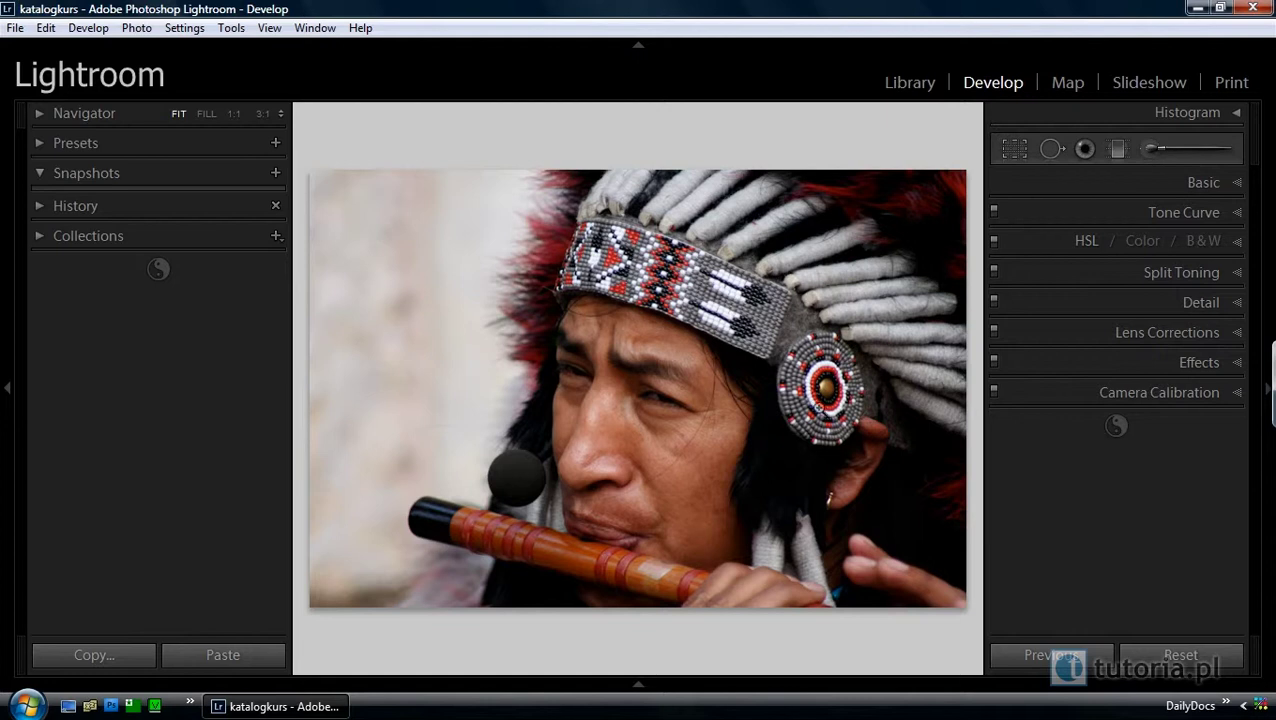
# Step: Activate the Adjustment Brush and show its list of effect presets
pyautogui.click(1179, 148)
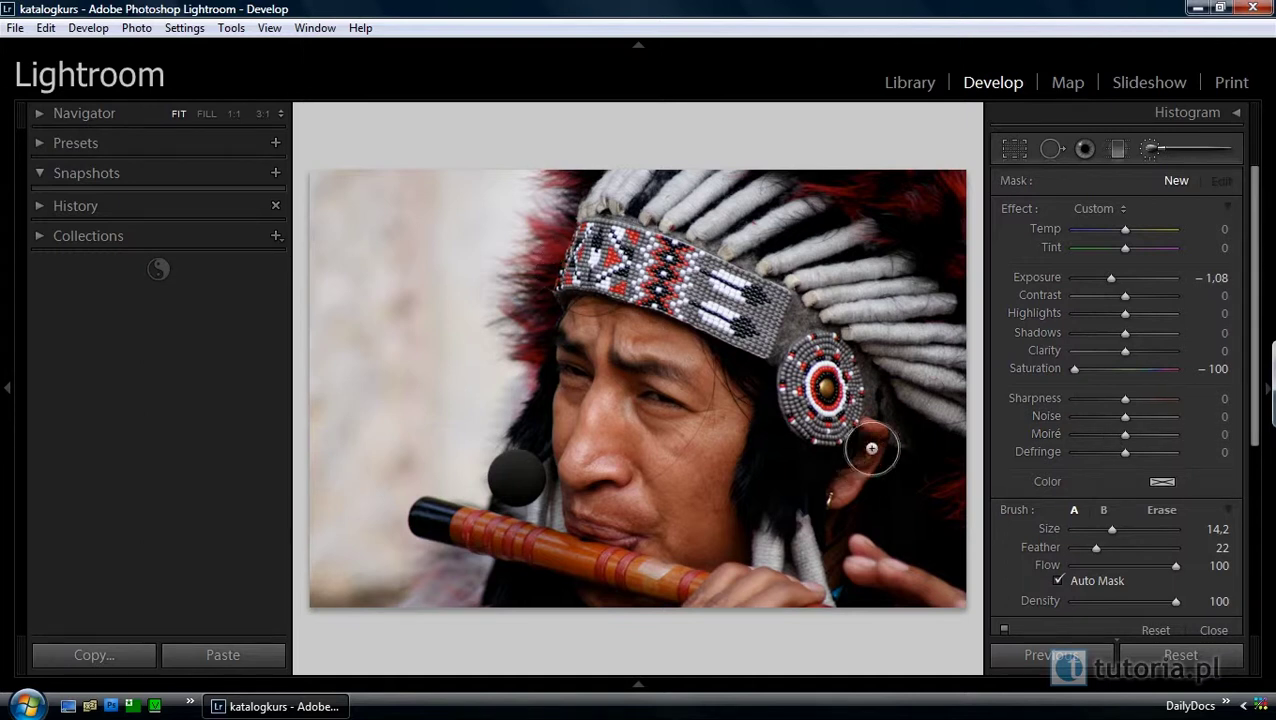
pyautogui.click(1100, 208)
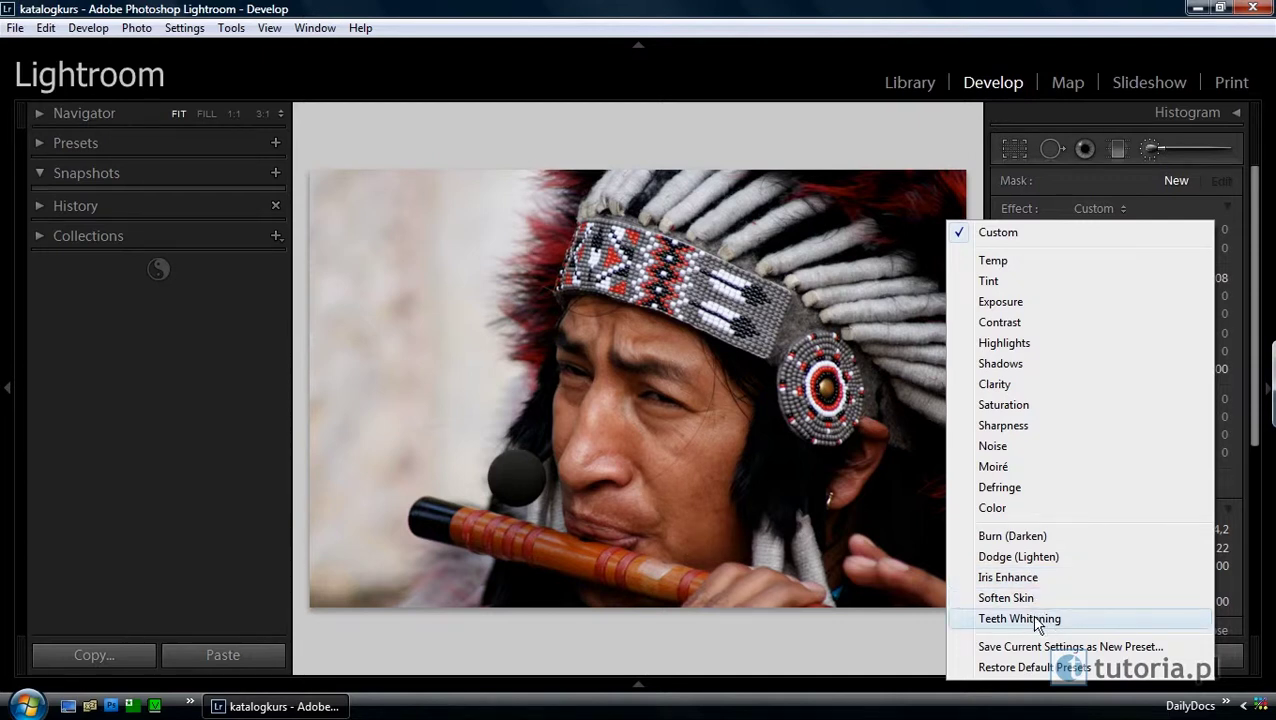
# Step: Switch the brush effect to the Clarity preset at Clarity 50
pyautogui.click(1046, 386)
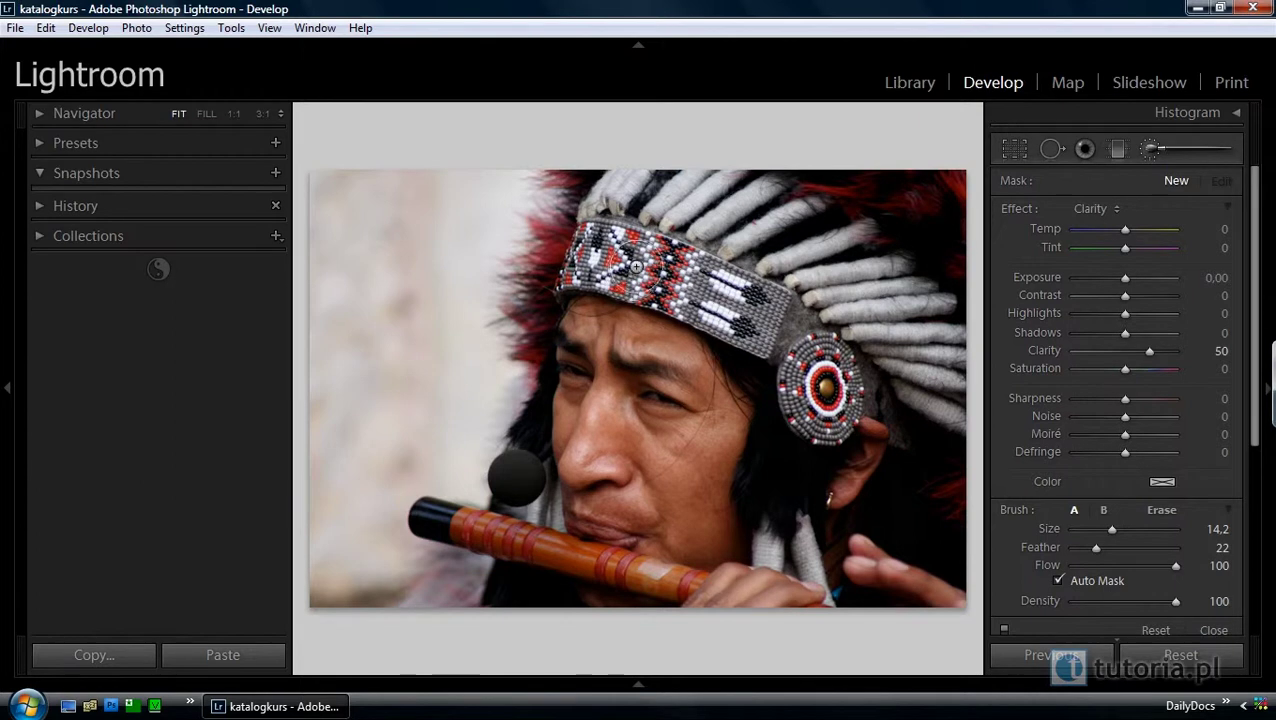
# Step: Shrink the brush to size 10 and paint Clarity 50 over the ear medallion and beaded headband
pyautogui.scroll(-1, 635, 269)
pyautogui.scroll(-2, 634, 271)
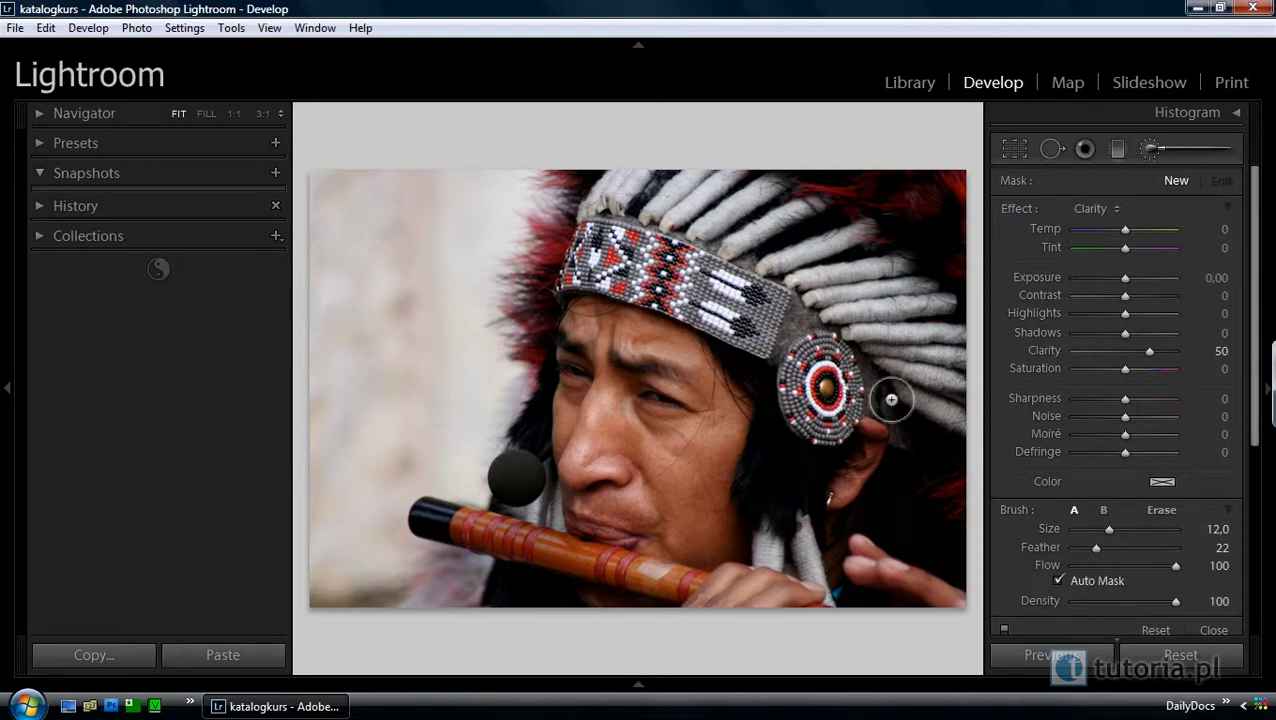
pyautogui.press('[')
pyautogui.press('[')
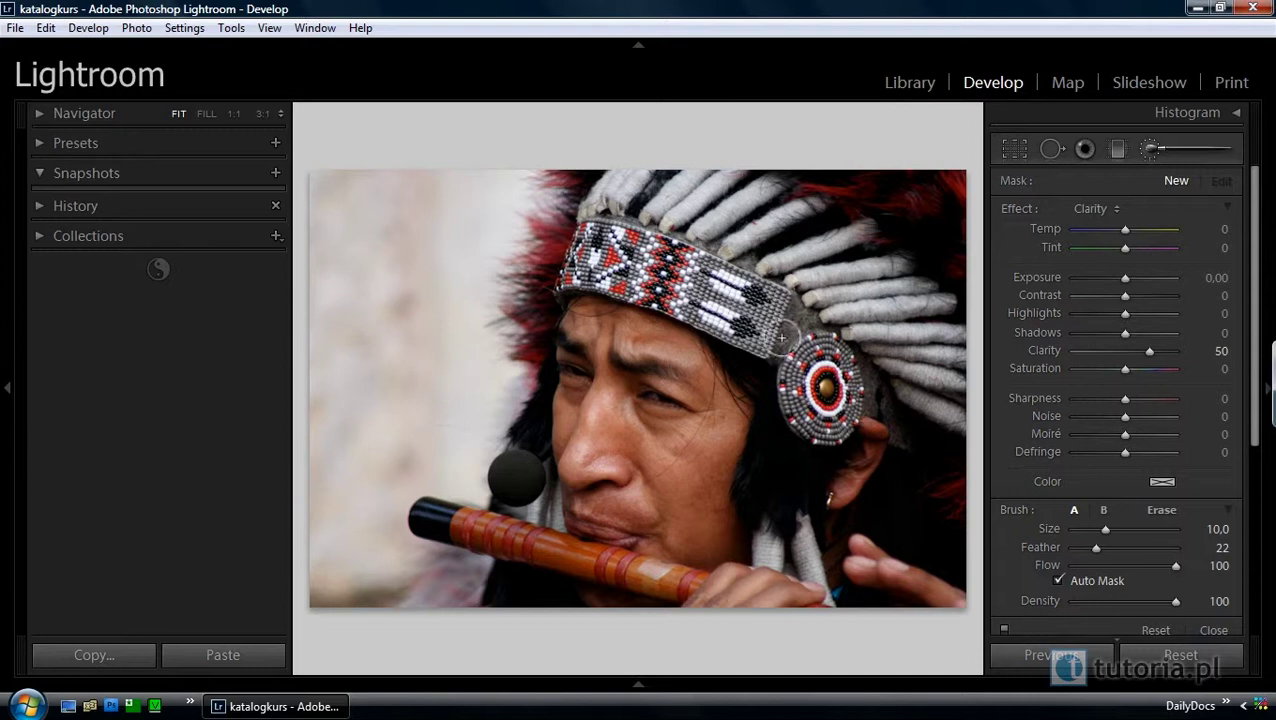
pyautogui.moveTo(775, 330)
pyautogui.mouseDown()
pyautogui.moveTo(845, 380)
pyautogui.moveTo(807, 369)
pyautogui.moveTo(846, 350)
pyautogui.moveTo(850, 405)
pyautogui.moveTo(823, 350)
pyautogui.moveTo(826, 367)
pyautogui.moveTo(800, 380)
pyautogui.moveTo(819, 357)
pyautogui.moveTo(832, 413)
pyautogui.moveTo(841, 379)
pyautogui.moveTo(817, 383)
pyautogui.moveTo(829, 401)
pyautogui.mouseUp()
pyautogui.moveTo(838, 355)
pyautogui.mouseDown()
pyautogui.moveTo(802, 414)
pyautogui.moveTo(800, 372)
pyautogui.moveTo(666, 289)
pyautogui.moveTo(709, 297)
pyautogui.moveTo(687, 288)
pyautogui.moveTo(697, 318)
pyautogui.moveTo(664, 365)
pyautogui.moveTo(705, 320)
pyautogui.mouseUp()
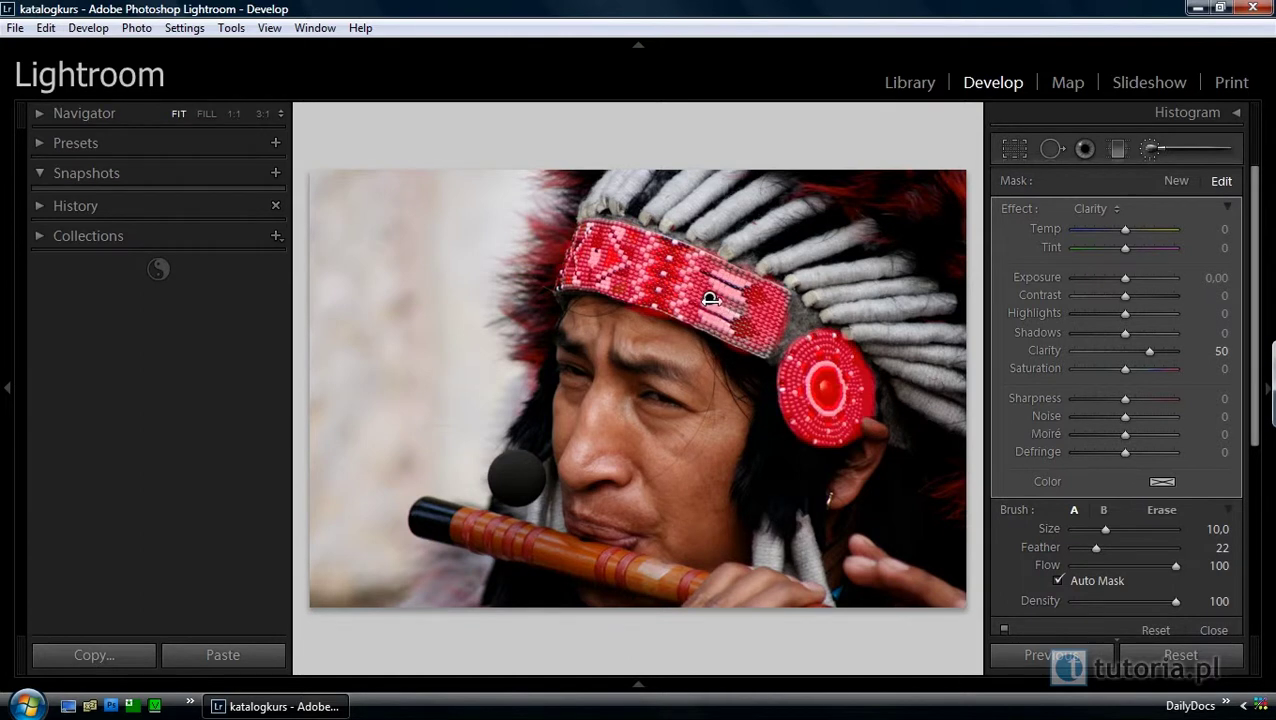
# Step: With Auto Mask off, touch up the headband and boost it to Contrast 48, Clarity 69, Sharpness 100
pyautogui.click(1056, 581)
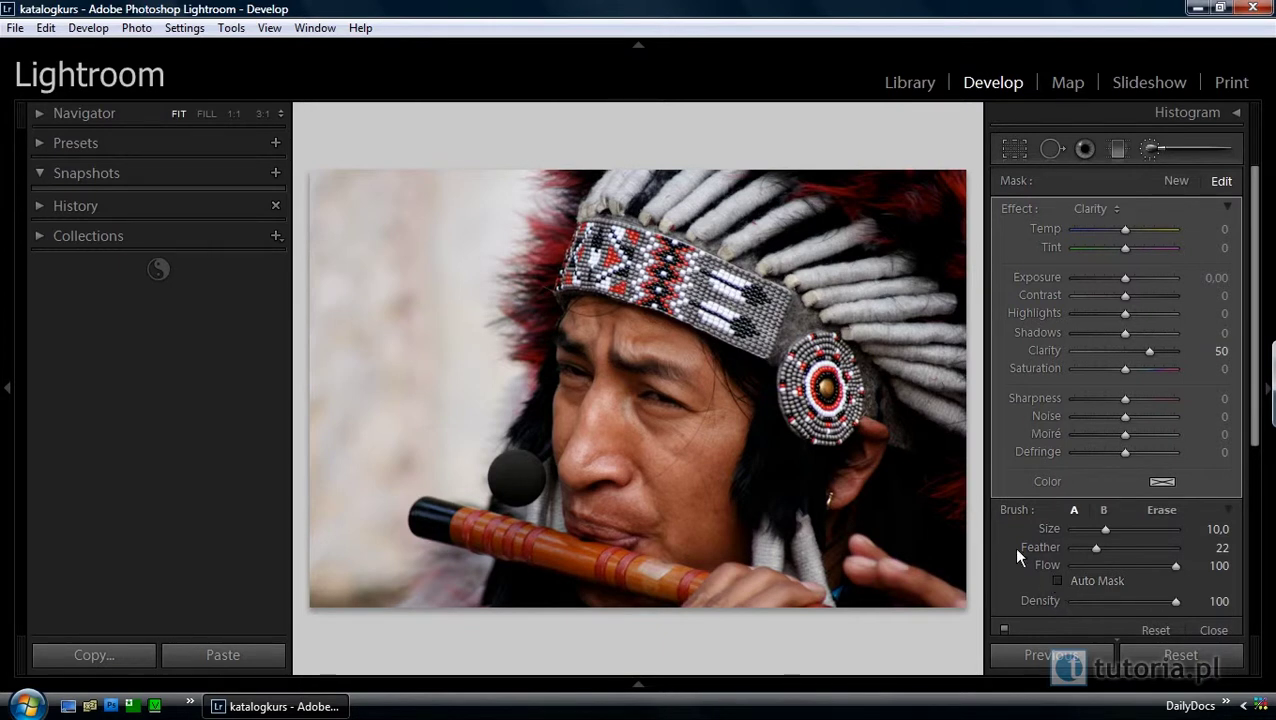
pyautogui.moveTo(745, 318); pyautogui.dragTo(752, 329)
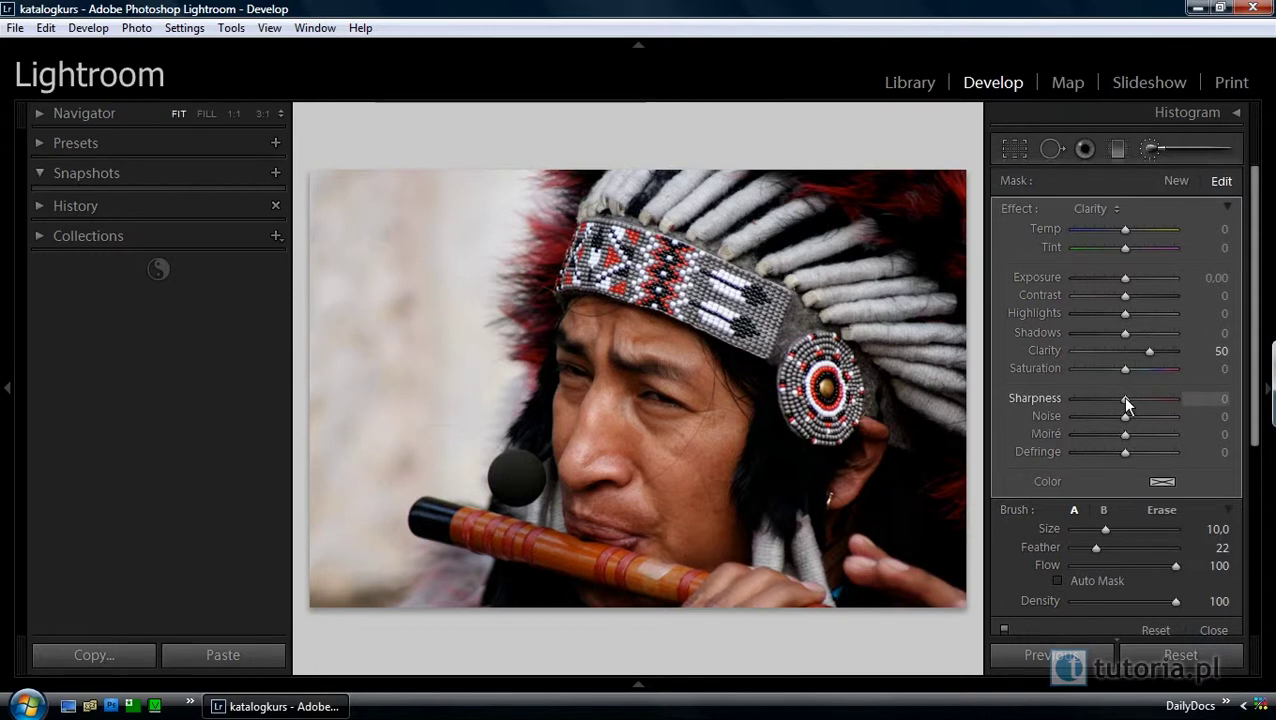
pyautogui.moveTo(1126, 399); pyautogui.dragTo(1160, 400)
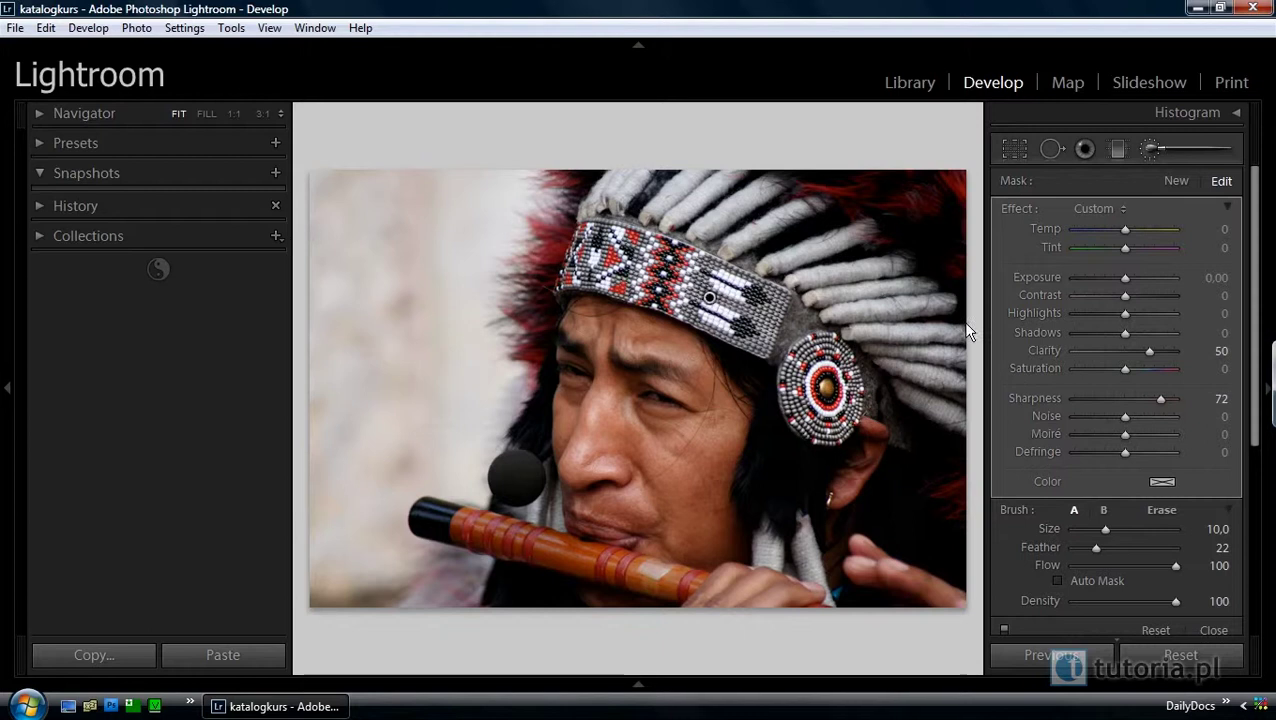
pyautogui.moveTo(1126, 298); pyautogui.dragTo(1141, 297)
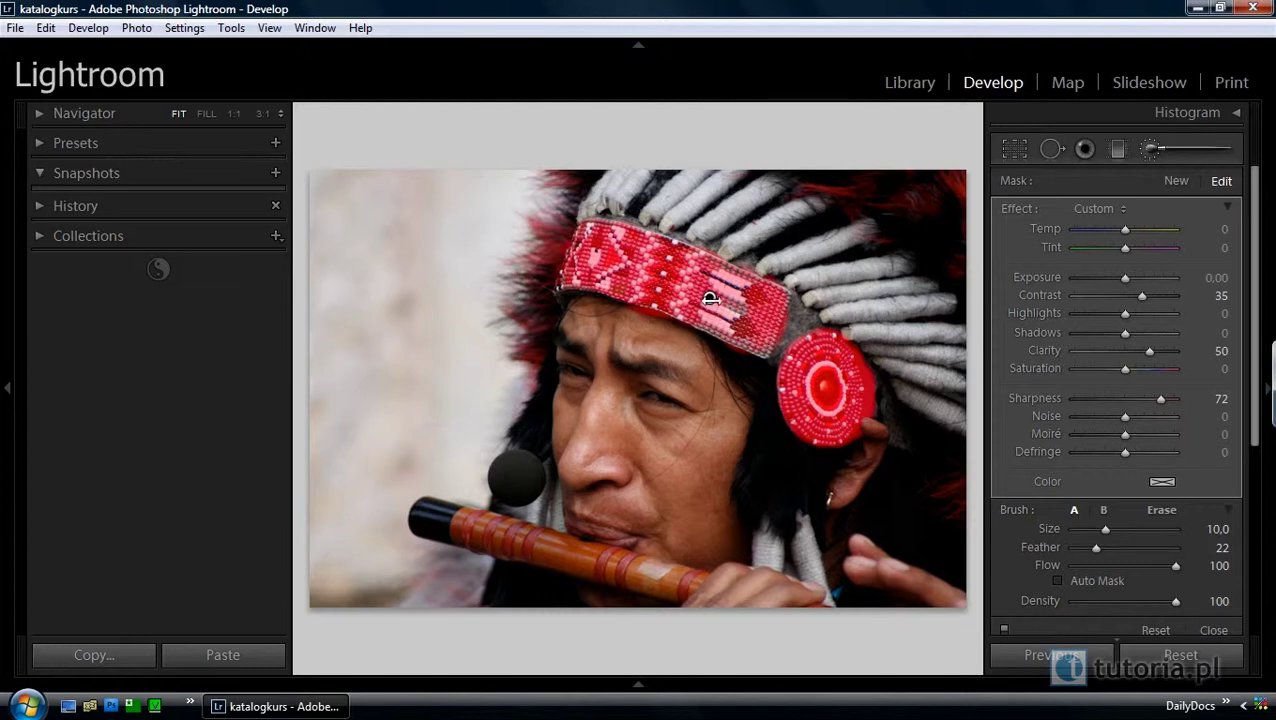
pyautogui.moveTo(705, 298); pyautogui.dragTo(688, 301)
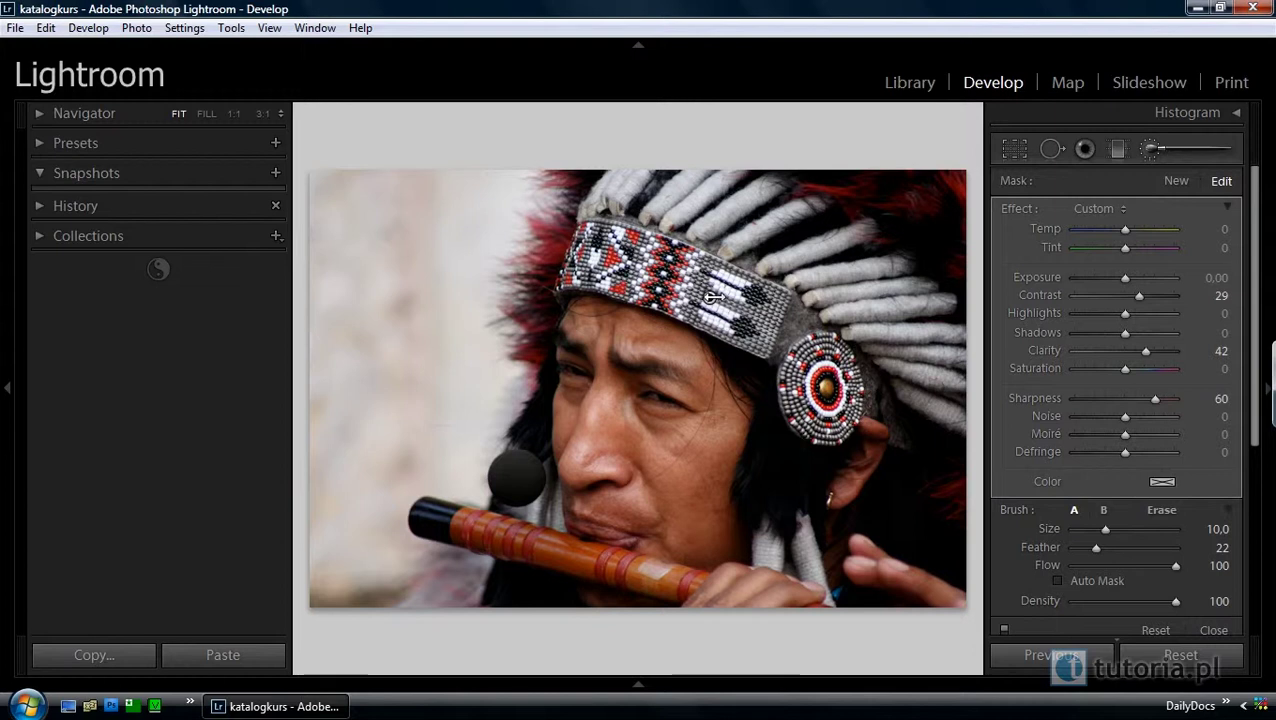
pyautogui.moveTo(789, 297); pyautogui.dragTo(836, 300)
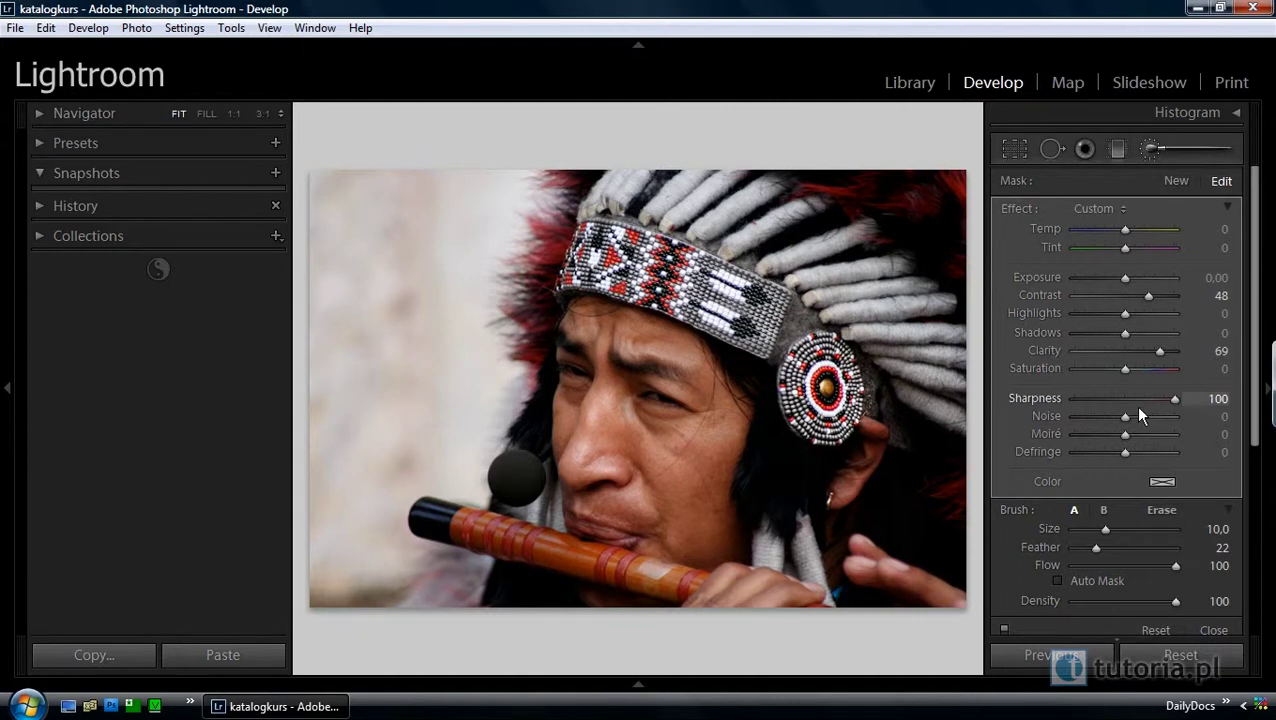
# Step: Start a new brush adjustment with the Exposure effect at 1.16 and Feather 35
pyautogui.click(1168, 183)
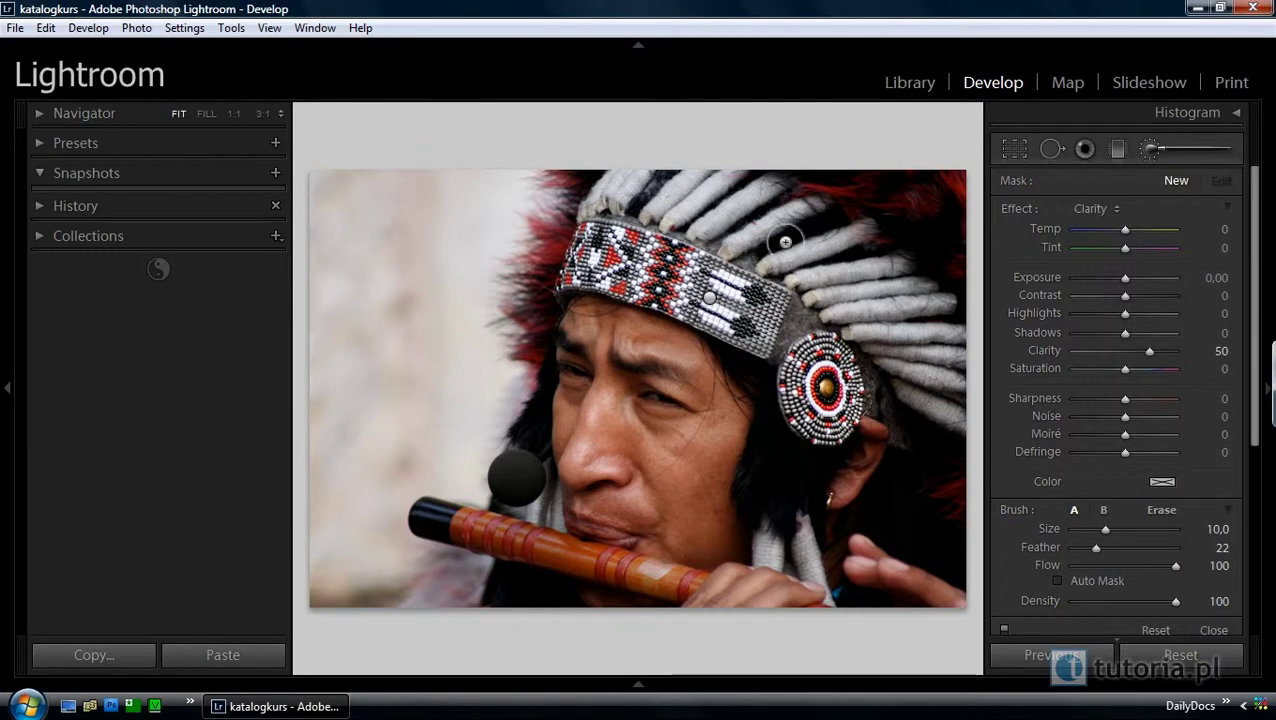
pyautogui.click(1092, 204)
pyautogui.click(1050, 274)
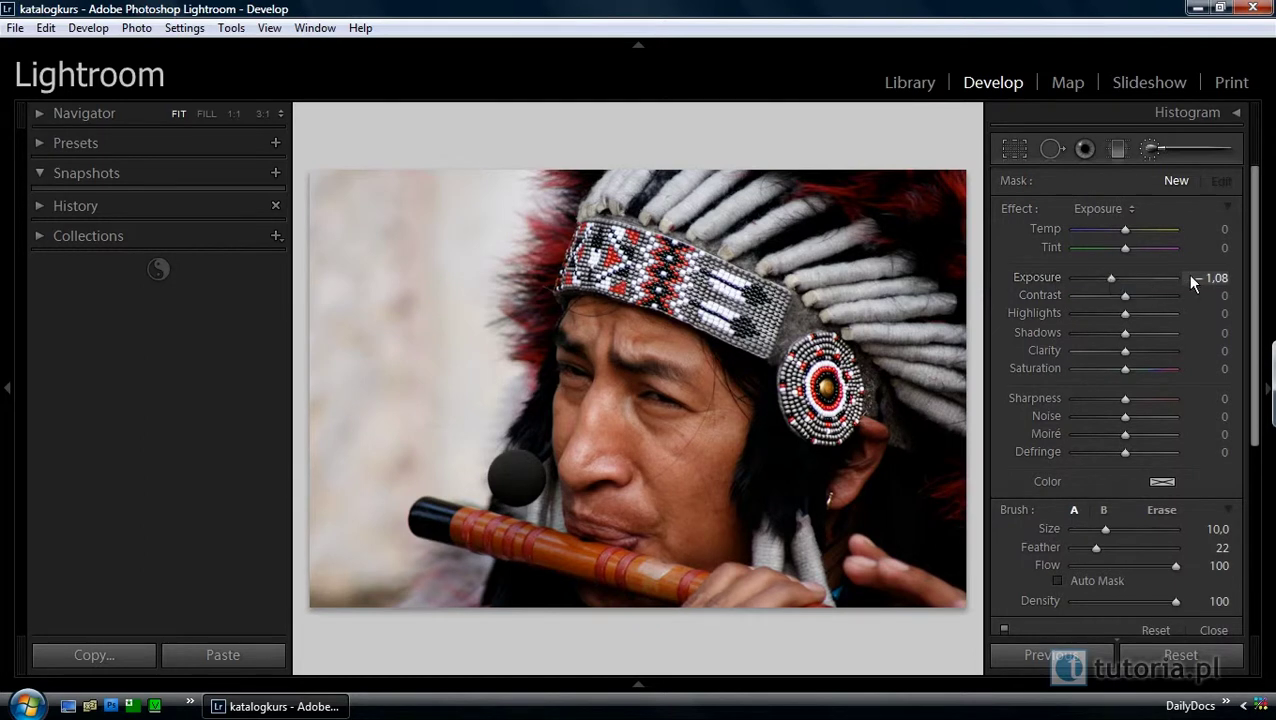
pyautogui.moveTo(1110, 277); pyautogui.dragTo(1137, 277)
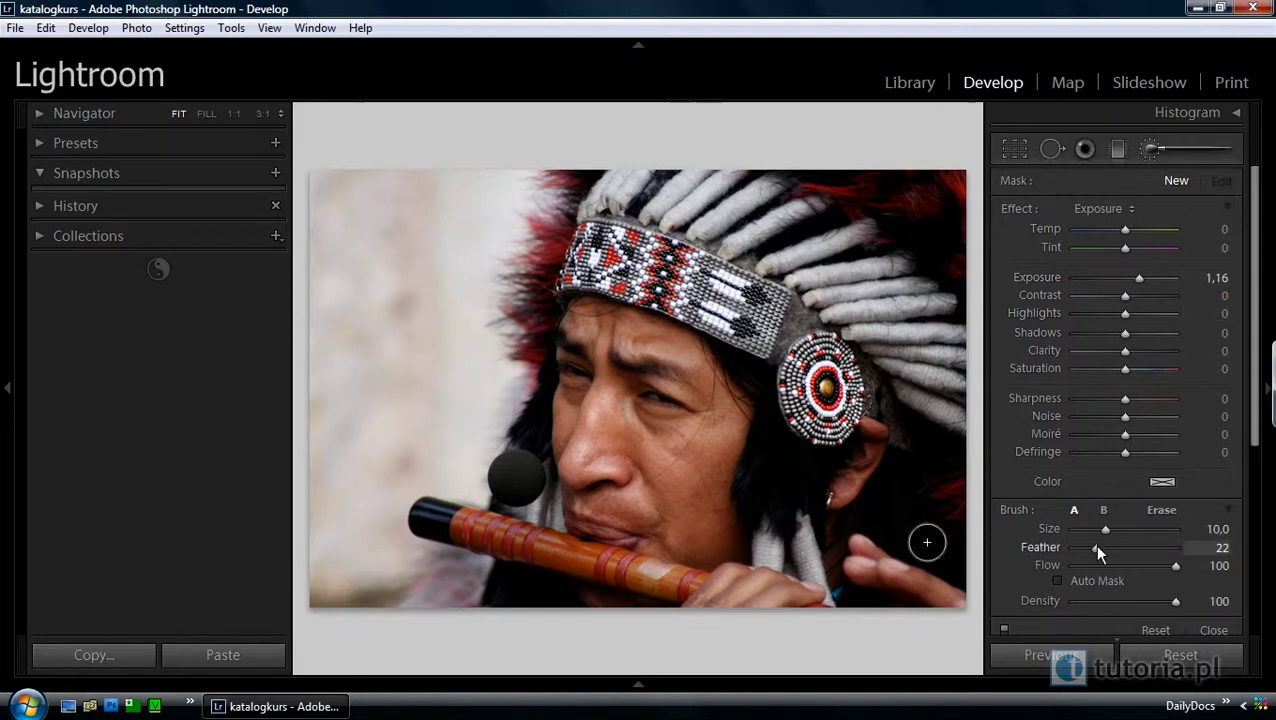
pyautogui.moveTo(1097, 549)
pyautogui.mouseDown()
pyautogui.moveTo(1108, 547)
pyautogui.moveTo(1091, 531)
pyautogui.mouseUp()
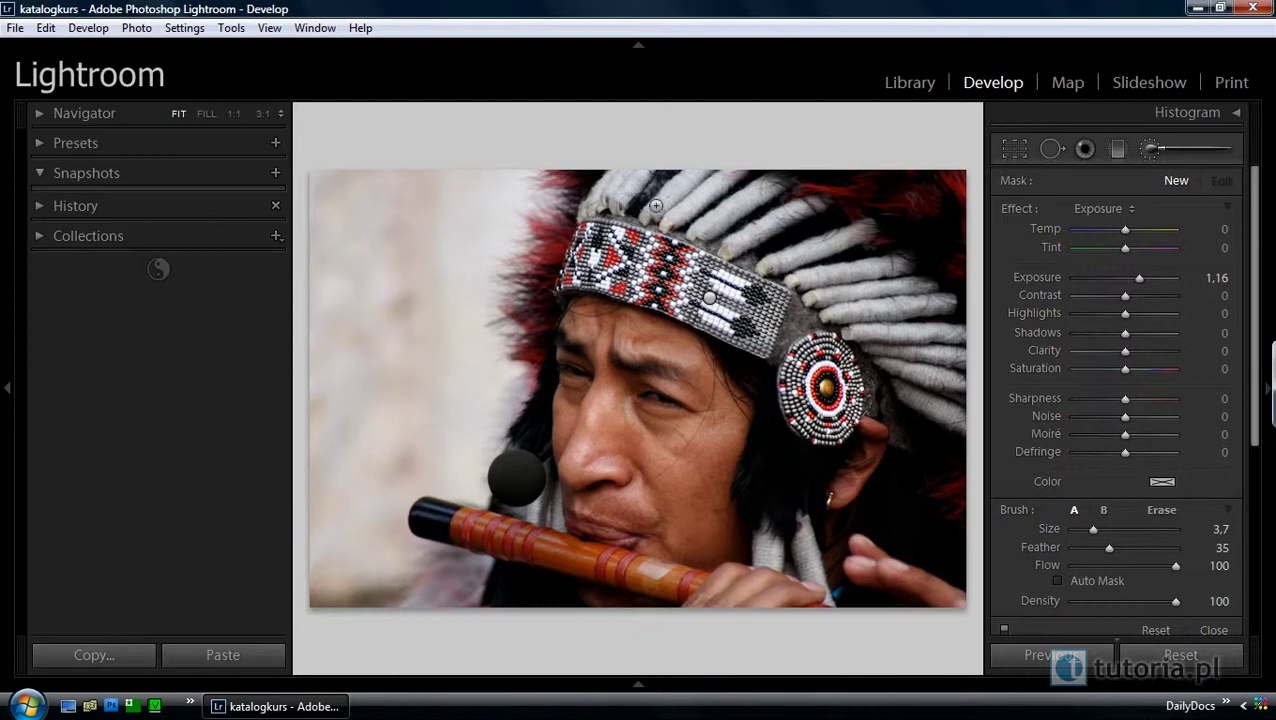
# Step: At 1:1 zoom, brighten the leftmost white-wrapped feather with Exposure raised to 2.23
pyautogui.click(628, 188)
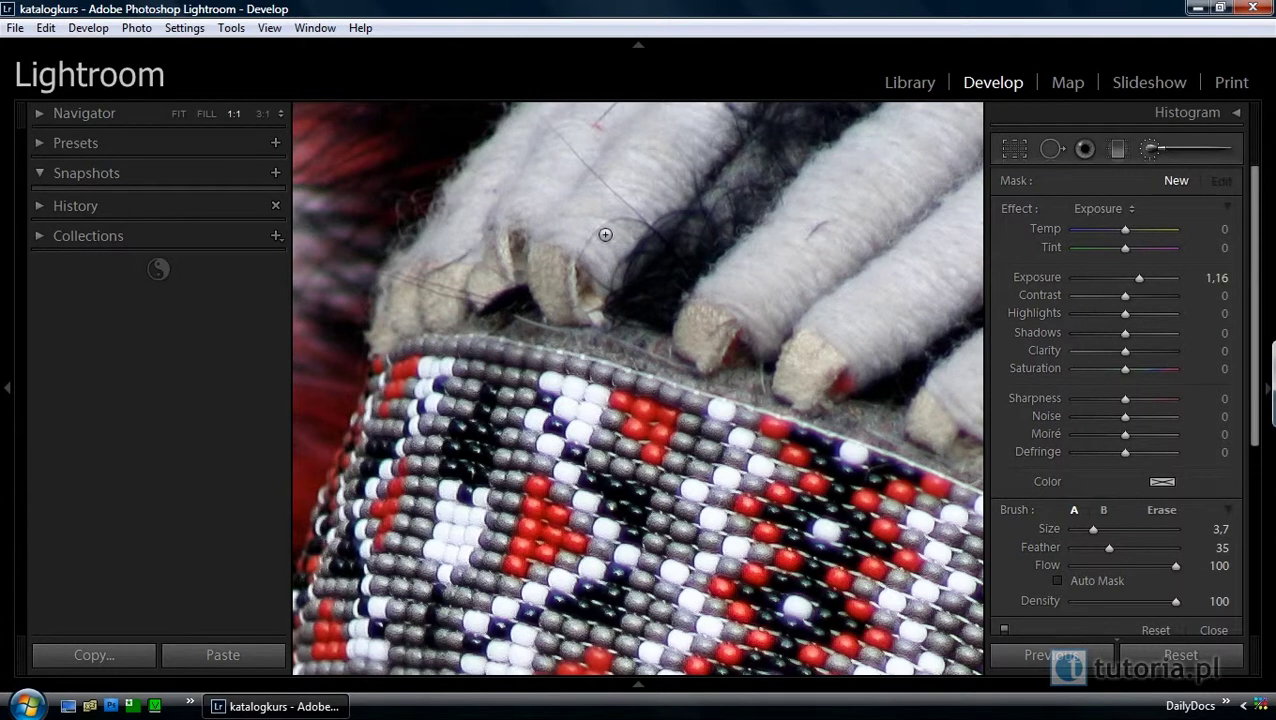
pyautogui.moveTo(588, 260); pyautogui.dragTo(625, 225)
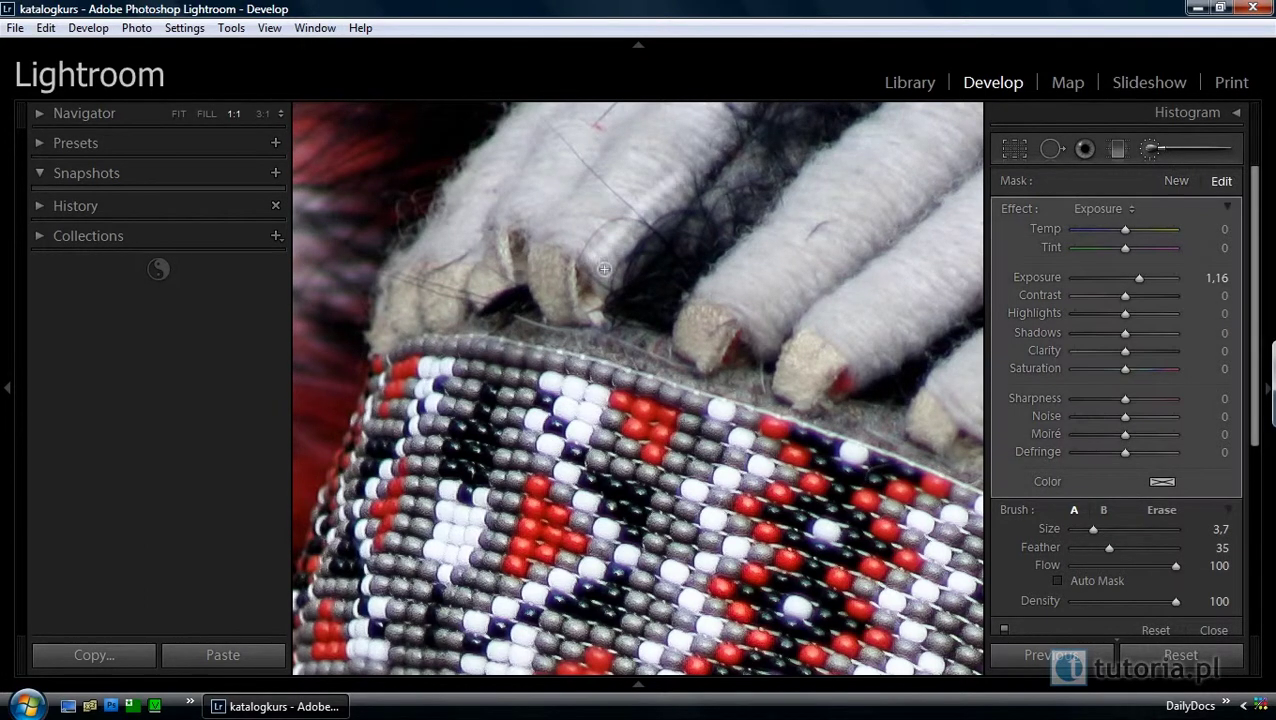
pyautogui.moveTo(569, 255); pyautogui.dragTo(620, 223)
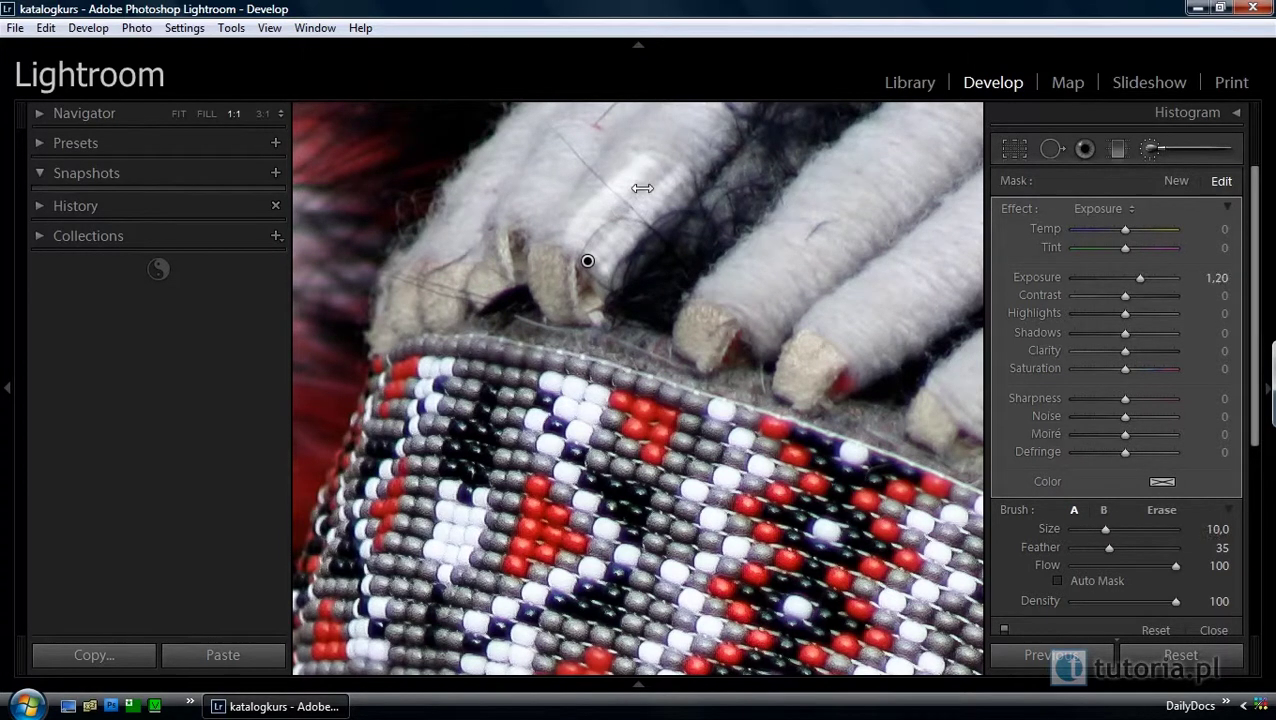
pyautogui.moveTo(642, 188)
pyautogui.mouseDown()
pyautogui.moveTo(676, 167)
pyautogui.moveTo(612, 347)
pyautogui.moveTo(573, 366)
pyautogui.mouseUp()
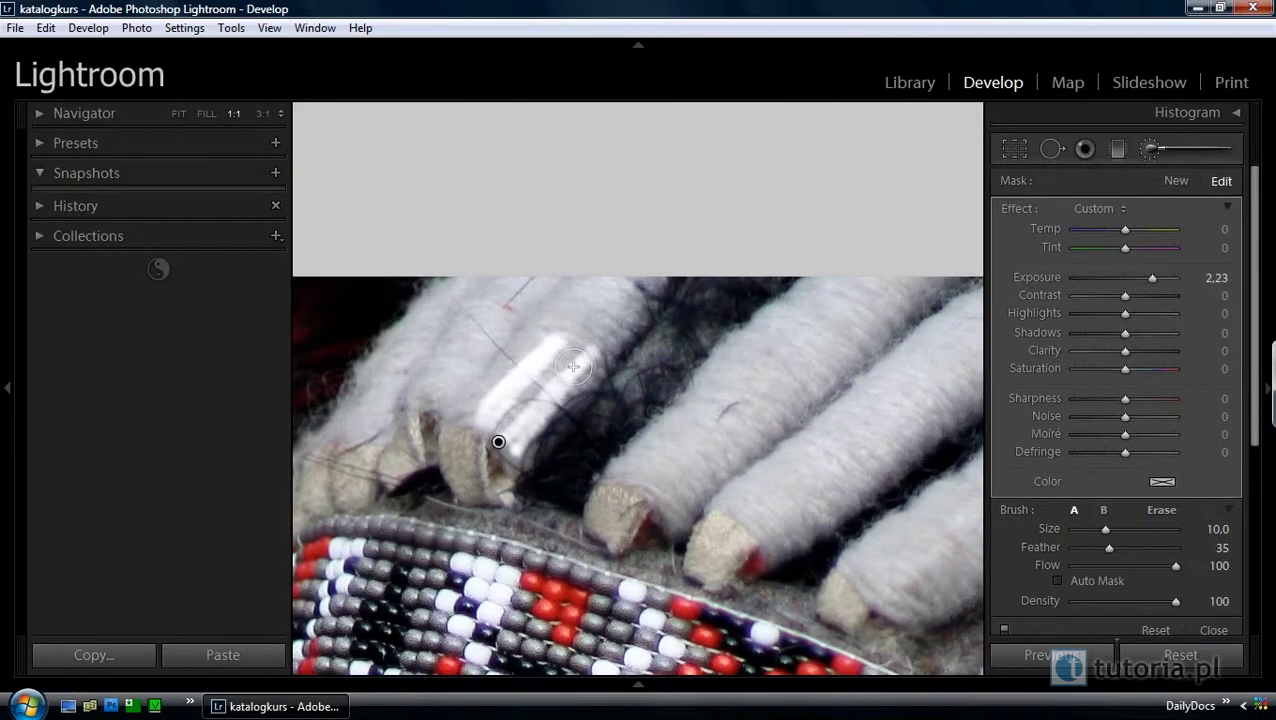
pyautogui.moveTo(500, 430)
pyautogui.mouseDown()
pyautogui.moveTo(626, 271)
pyautogui.moveTo(438, 400)
pyautogui.mouseUp()
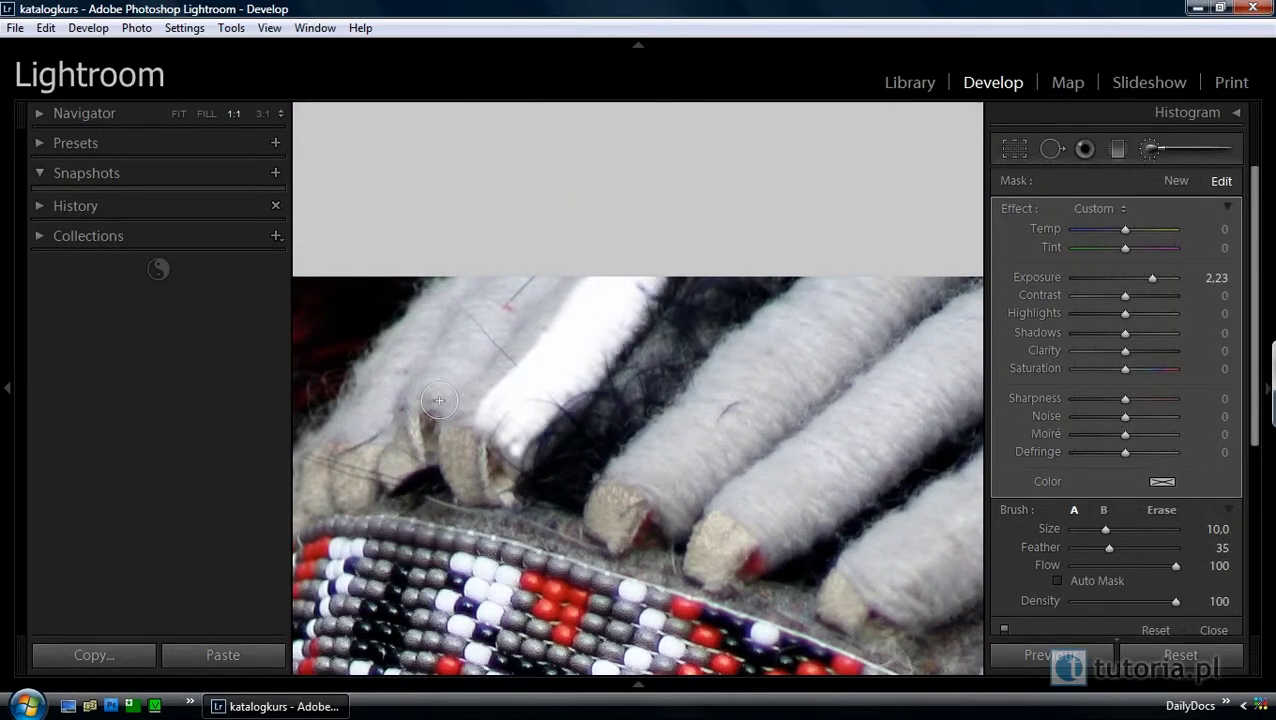
pyautogui.moveTo(438, 400)
pyautogui.mouseDown()
pyautogui.moveTo(527, 336)
pyautogui.moveTo(368, 438)
pyautogui.mouseUp()
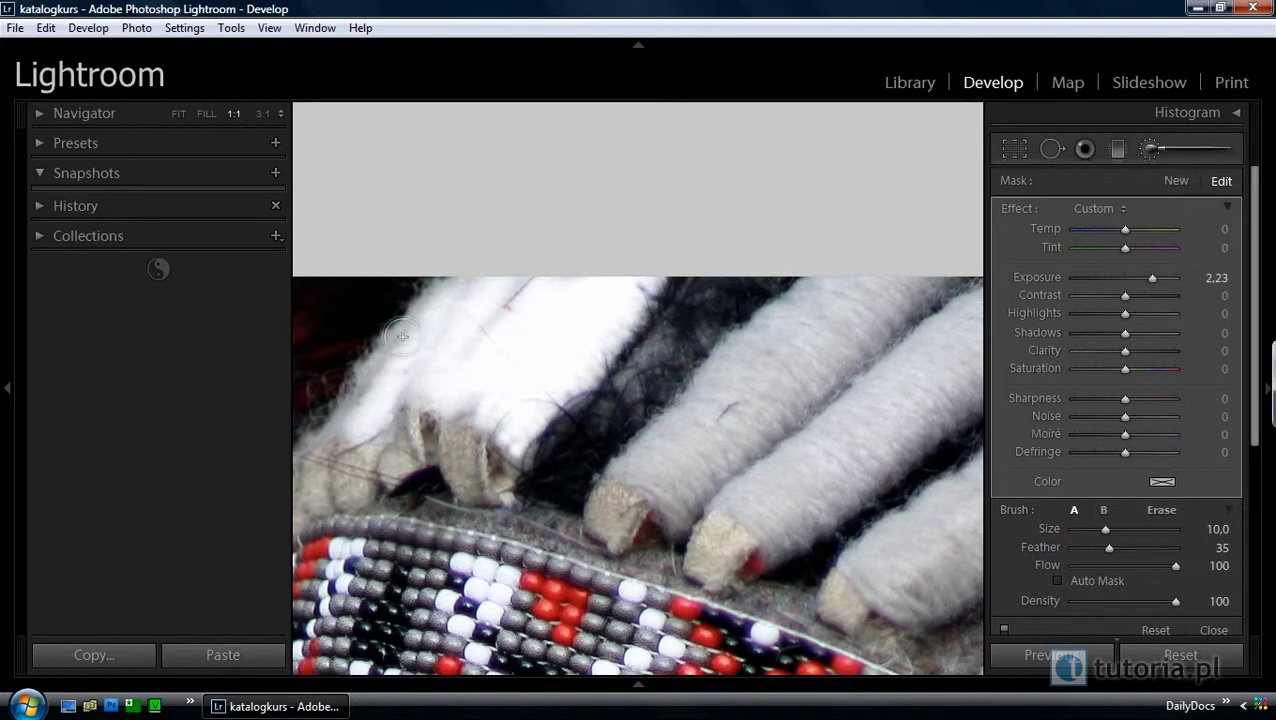
pyautogui.moveTo(396, 380)
pyautogui.mouseDown()
pyautogui.moveTo(325, 430)
pyautogui.moveTo(481, 257)
pyautogui.moveTo(447, 347)
pyautogui.moveTo(547, 248)
pyautogui.mouseUp()
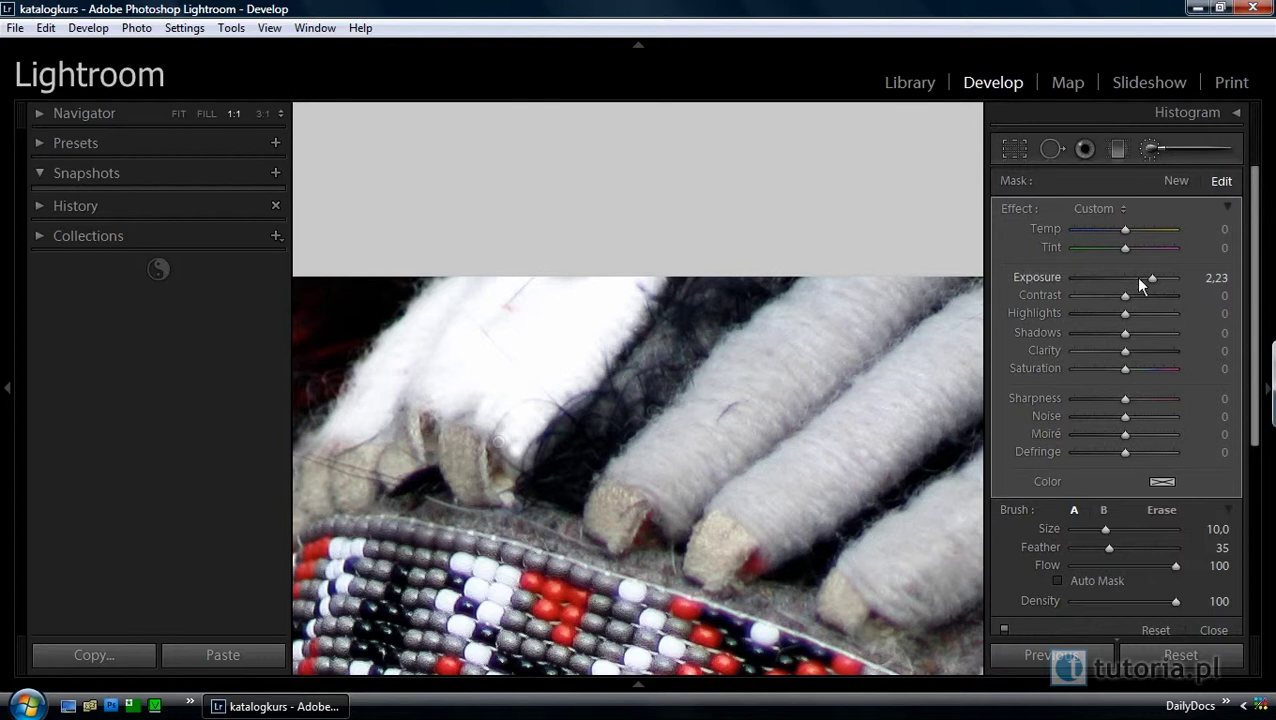
# Step: Lower the feather brightening to Exposure 0.56, paint more wrapped feathers, and return to the full-photo view
pyautogui.moveTo(1156, 279); pyautogui.dragTo(1137, 283)
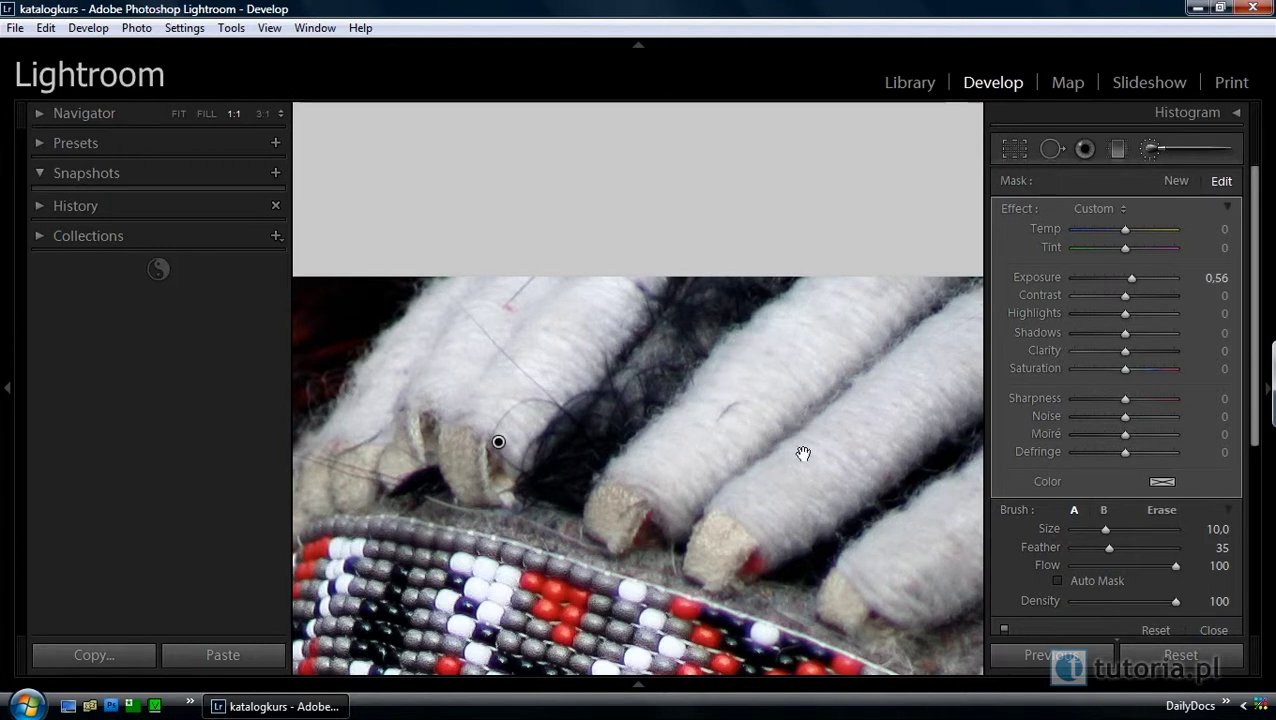
pyautogui.moveTo(832, 478)
pyautogui.mouseDown()
pyautogui.moveTo(834, 461)
pyautogui.moveTo(790, 424)
pyautogui.moveTo(706, 393)
pyautogui.moveTo(632, 404)
pyautogui.moveTo(567, 439)
pyautogui.mouseUp()
pyautogui.moveTo(488, 424); pyautogui.dragTo(836, 220)
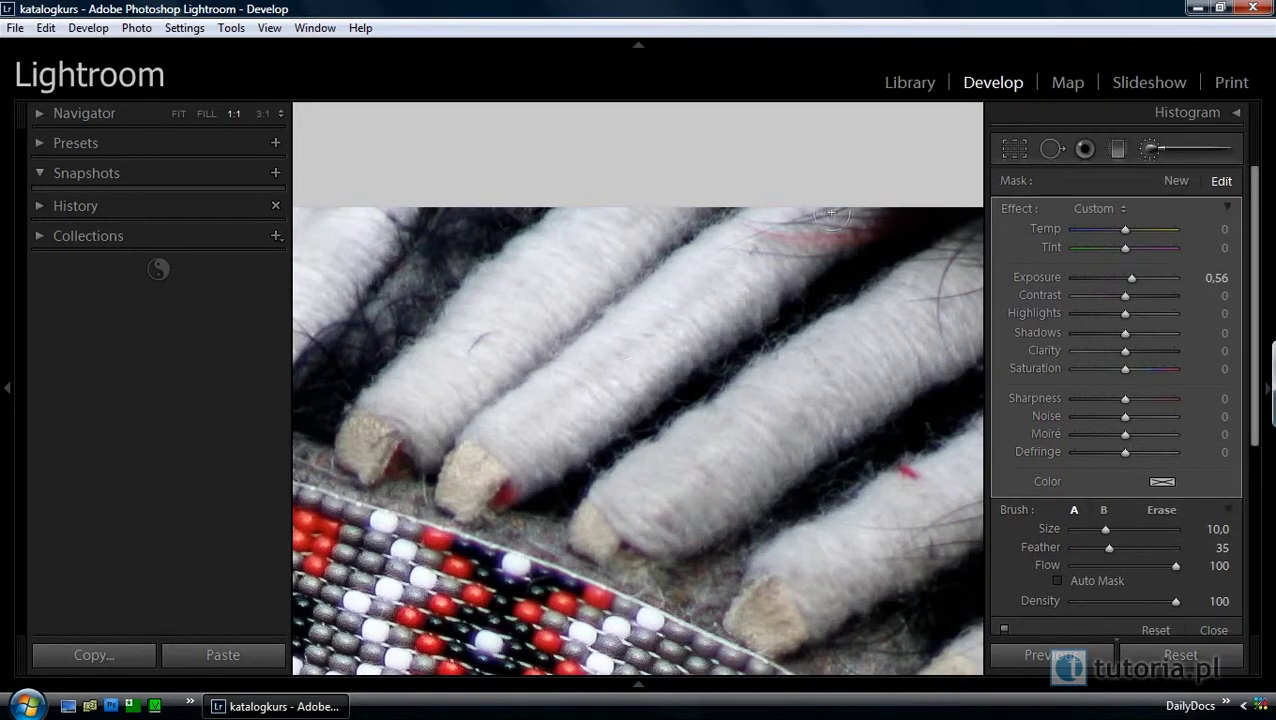
pyautogui.moveTo(545, 468); pyautogui.dragTo(851, 220)
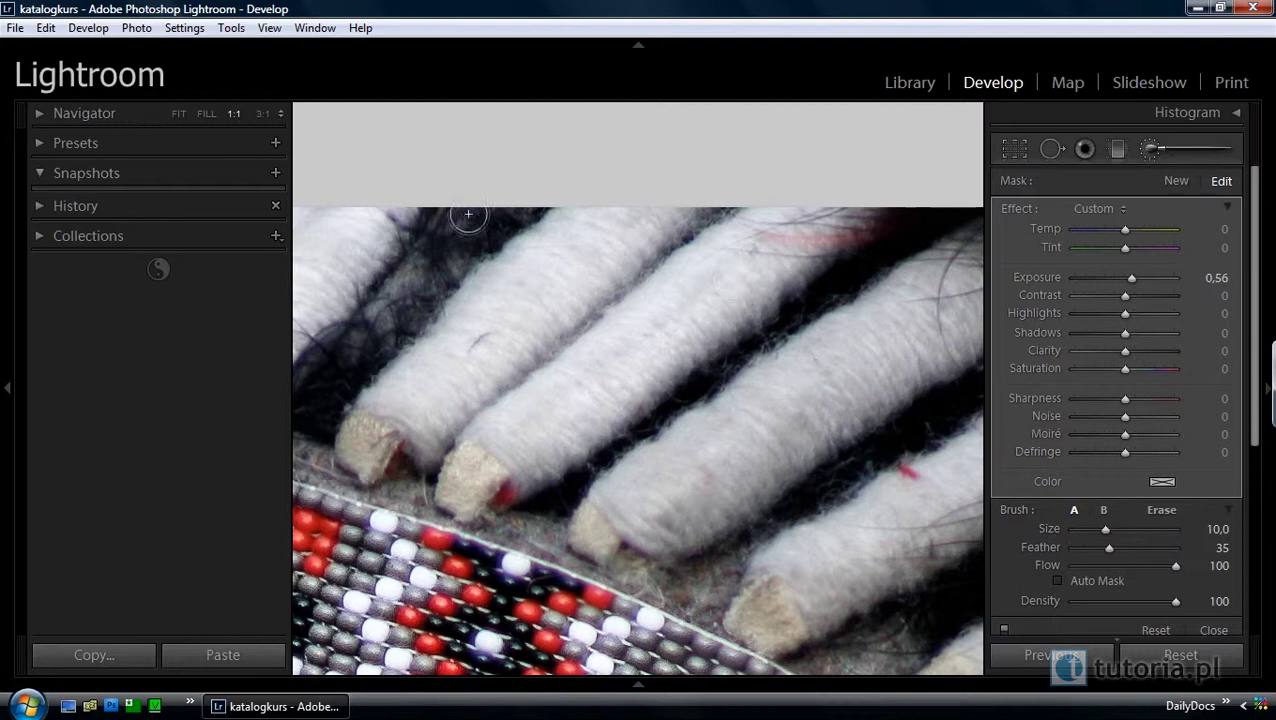
pyautogui.click(179, 113)
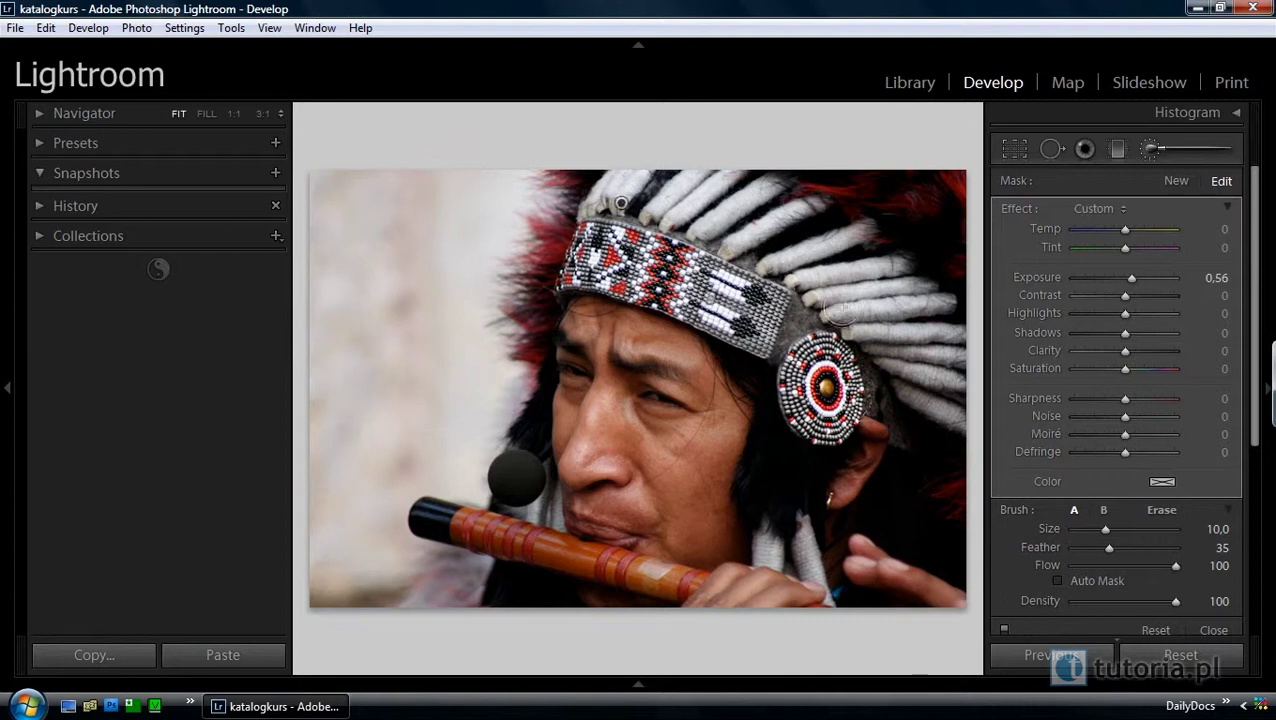
# Step: Use a smaller brush to extend the Exposure 0.56 mask over the whole row of white quills
pyautogui.scroll(-3, 874, 346)
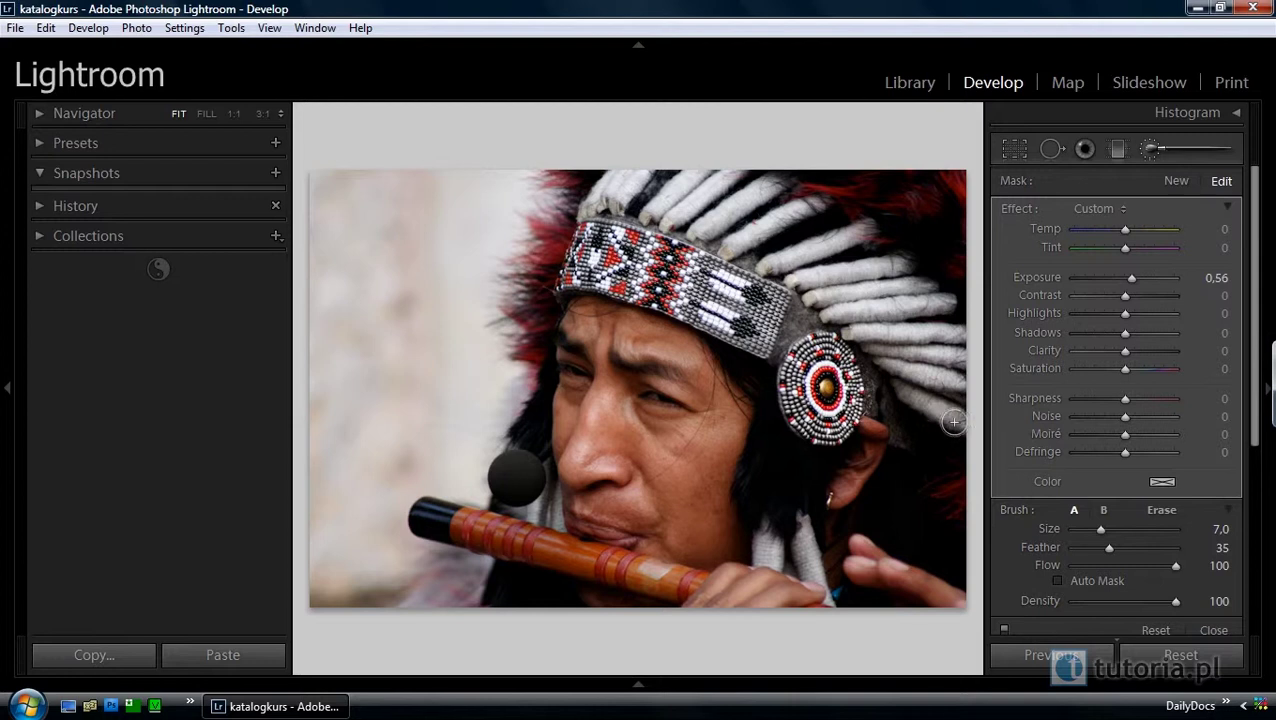
pyautogui.click(621, 203)
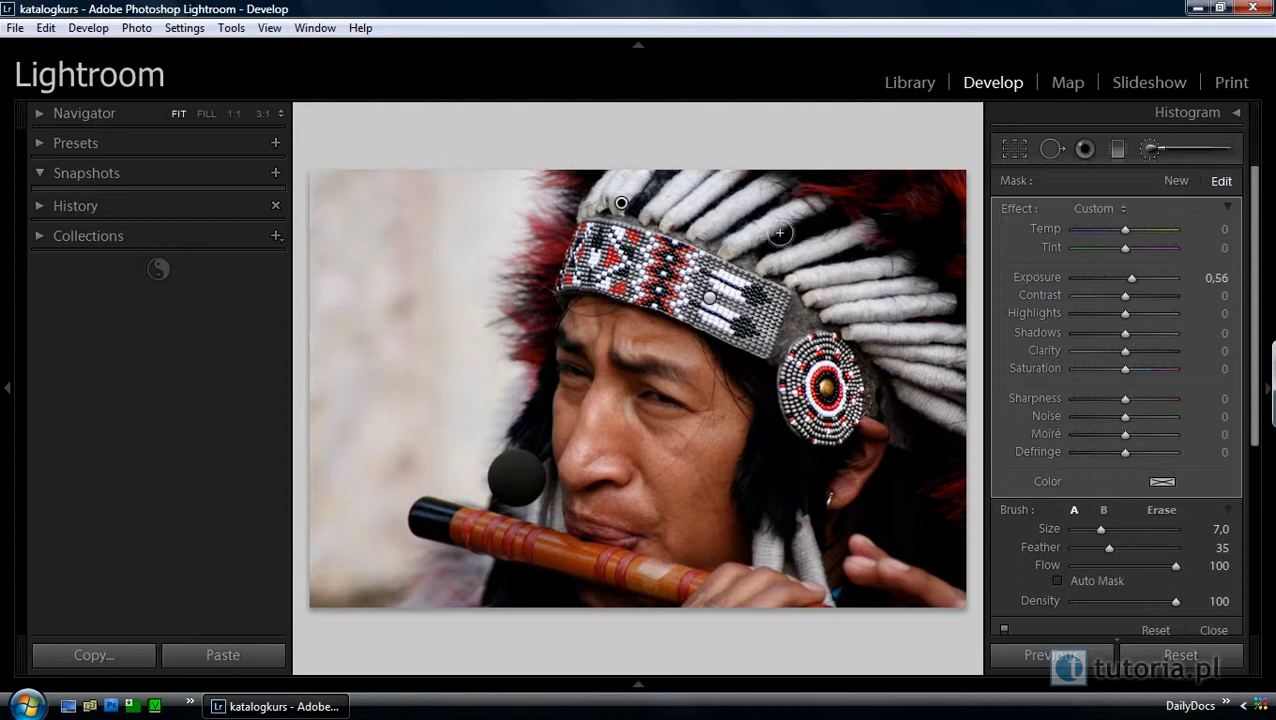
# Step: At brush size 3.0, erase stray feather-mask areas, then go back to painting brush A
pyautogui.press('[')
pyautogui.press('[')
pyautogui.press('[')
pyautogui.press('[')
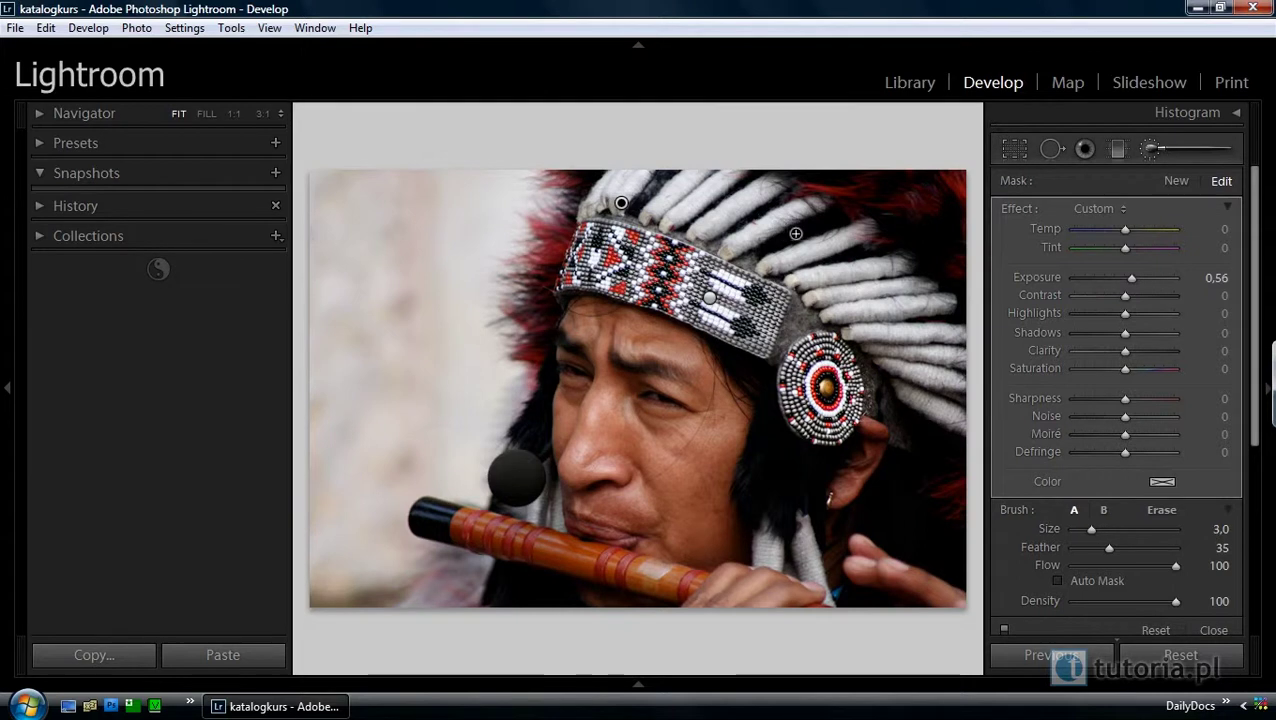
pyautogui.press('alt')
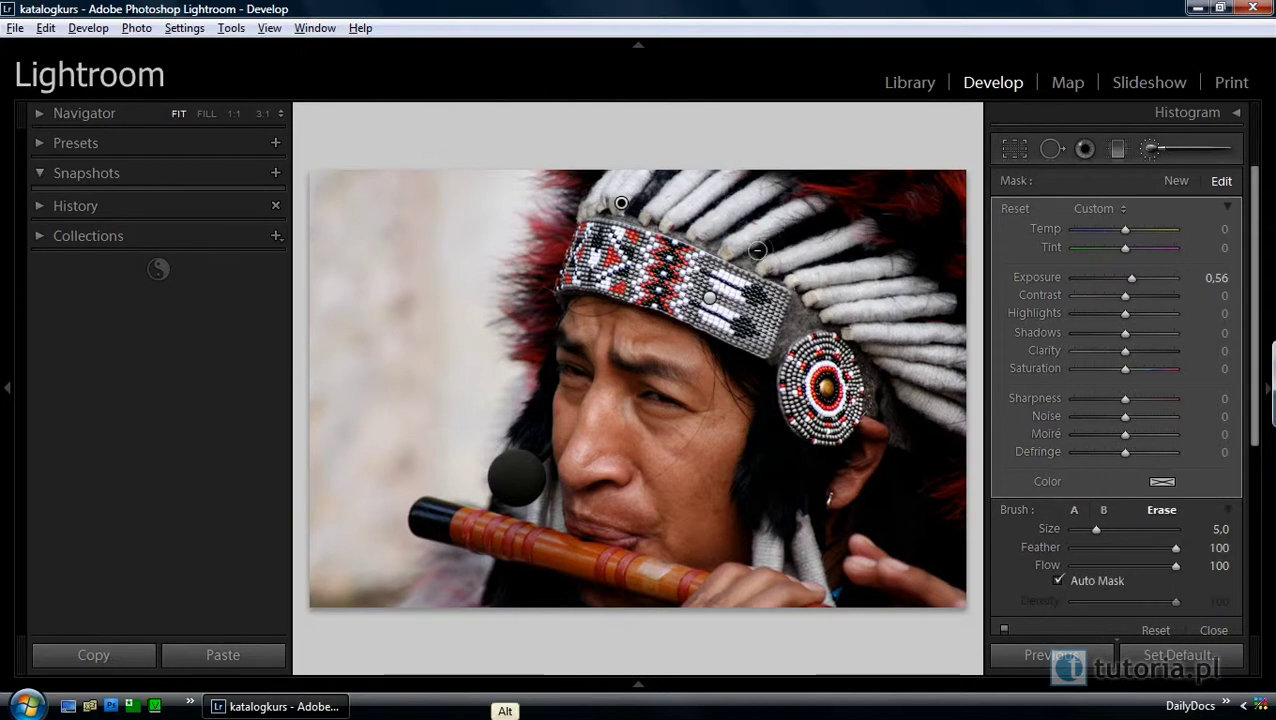
pyautogui.moveTo(757, 250); pyautogui.dragTo(833, 222)
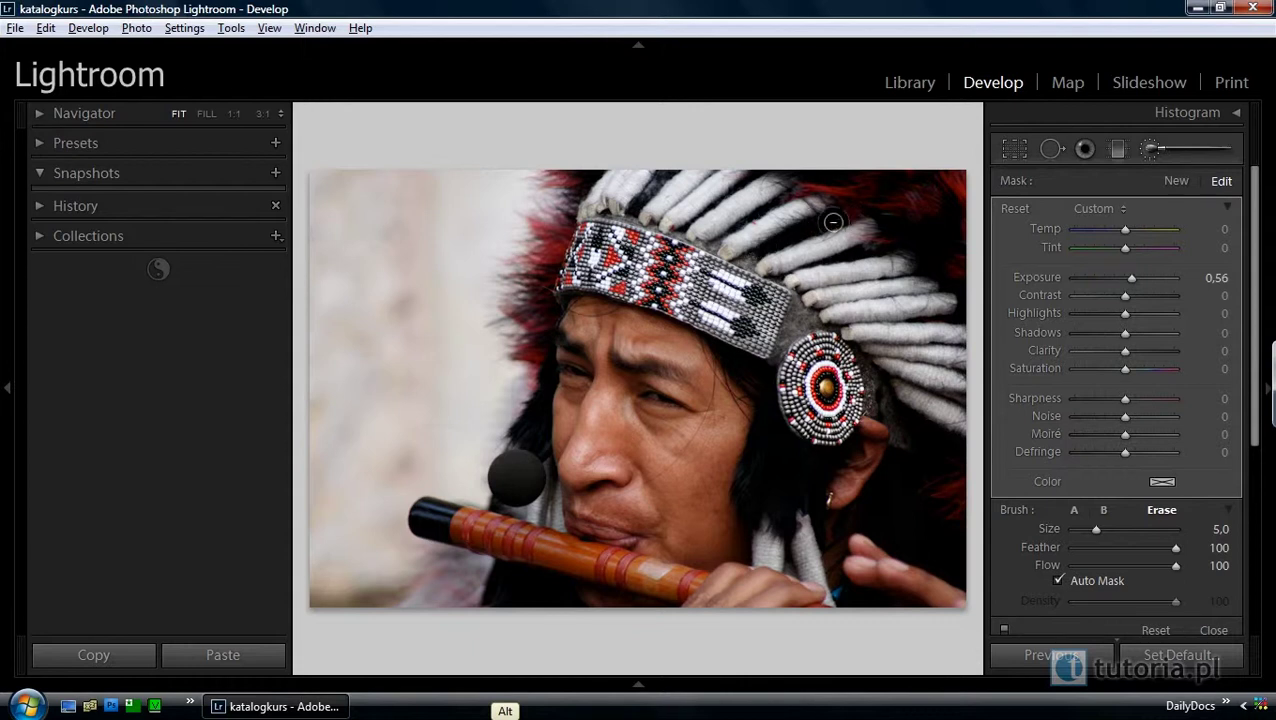
pyautogui.moveTo(833, 222); pyautogui.dragTo(888, 205)
pyautogui.press('alt')
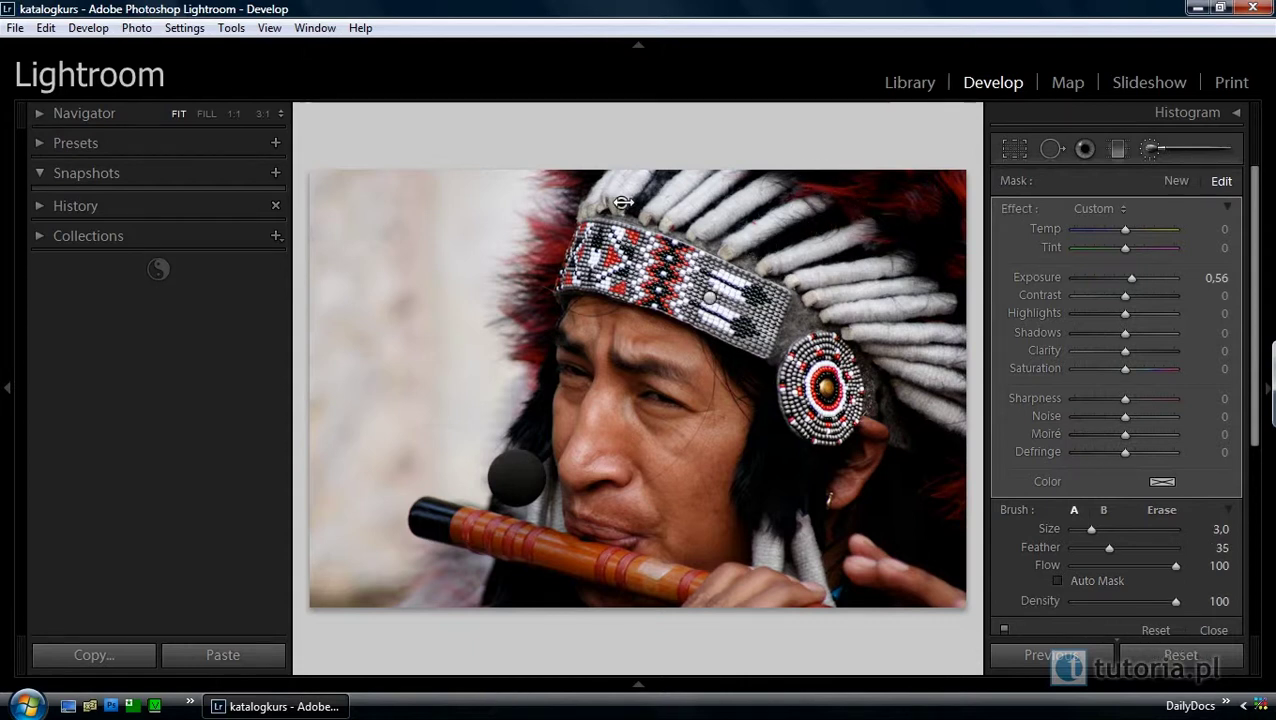
pyautogui.press('o')
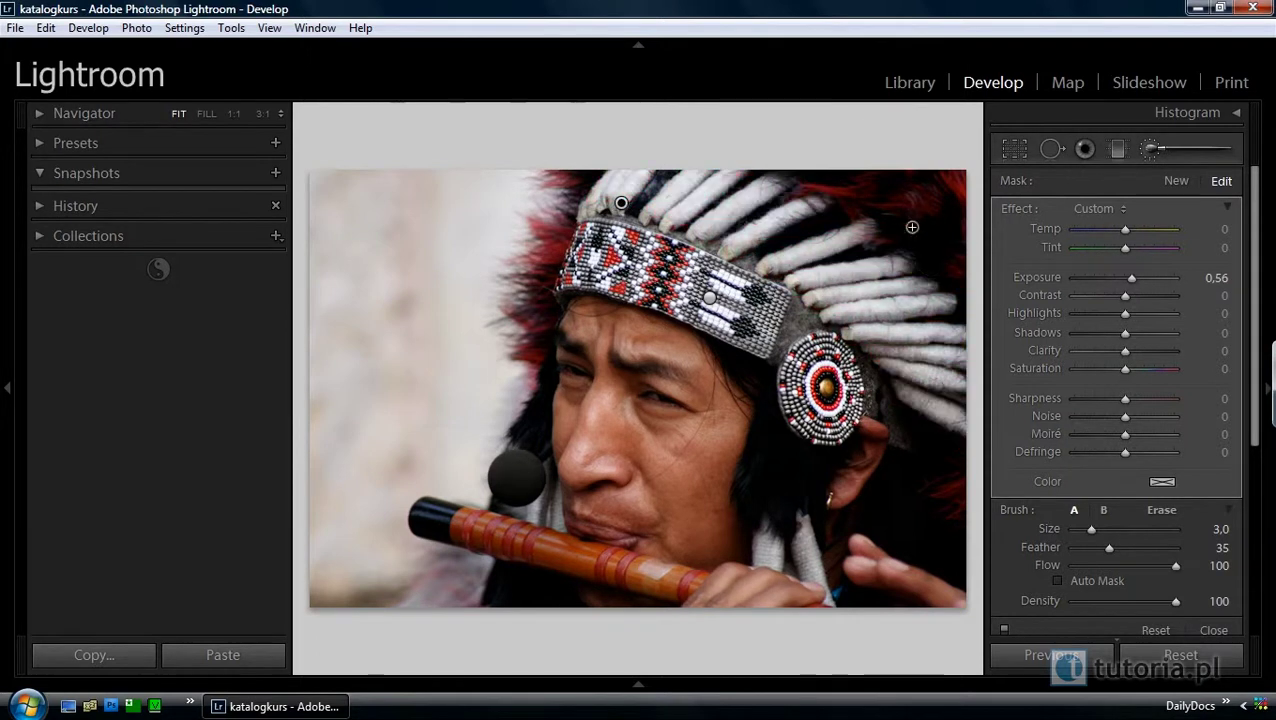
pyautogui.press('alt')
pyautogui.click(1160, 510)
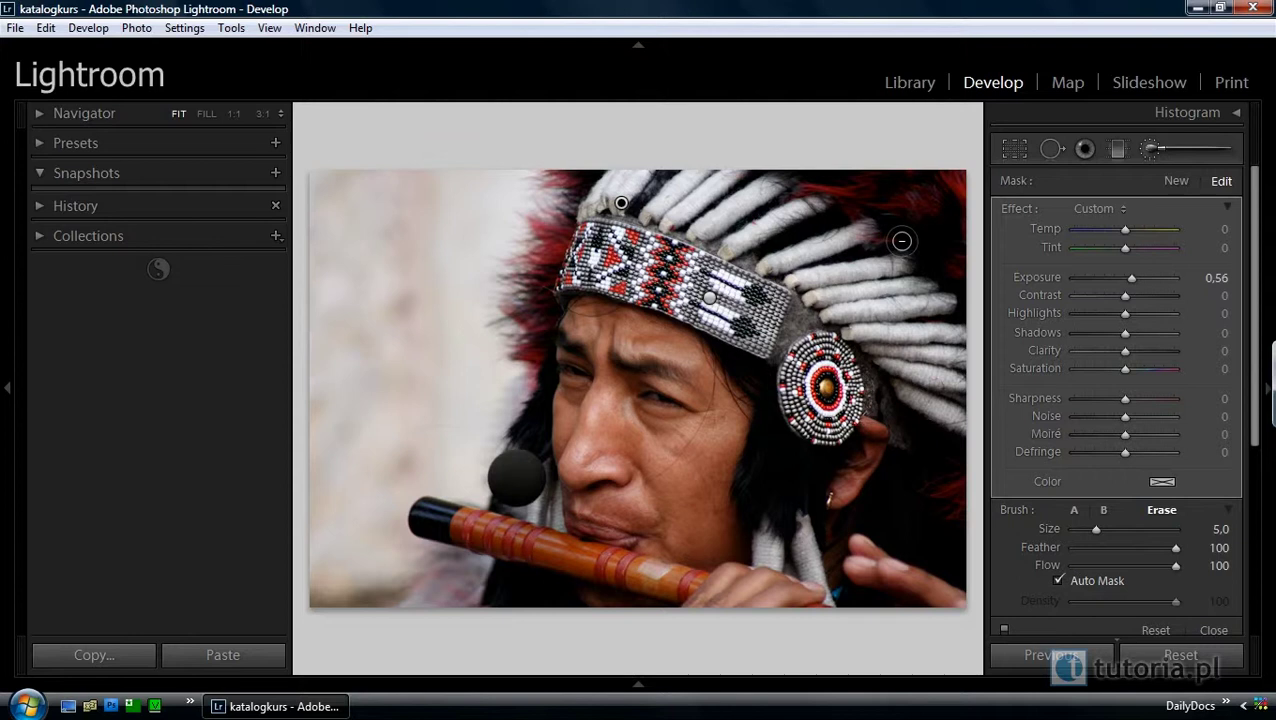
pyautogui.click(1075, 511)
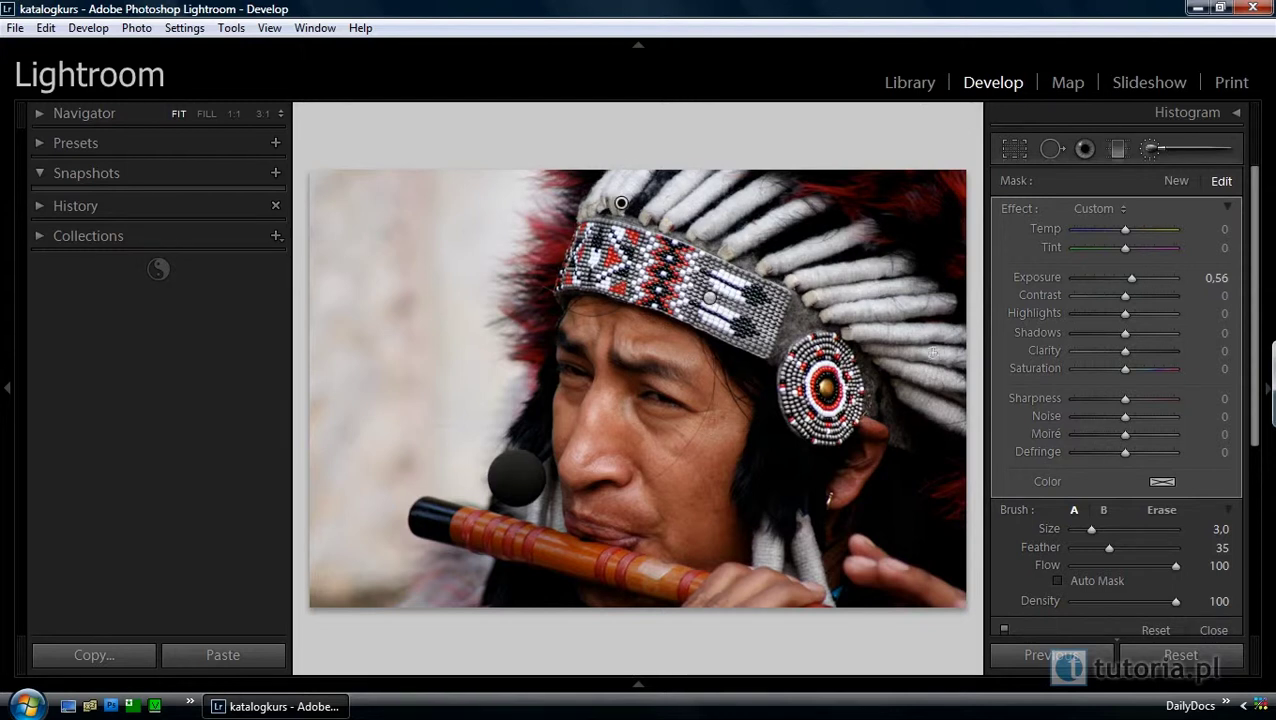
# Step: Compare before/after, then add Clarity 48 to the Exposure 0.56 feather mask
pyautogui.press('\\')
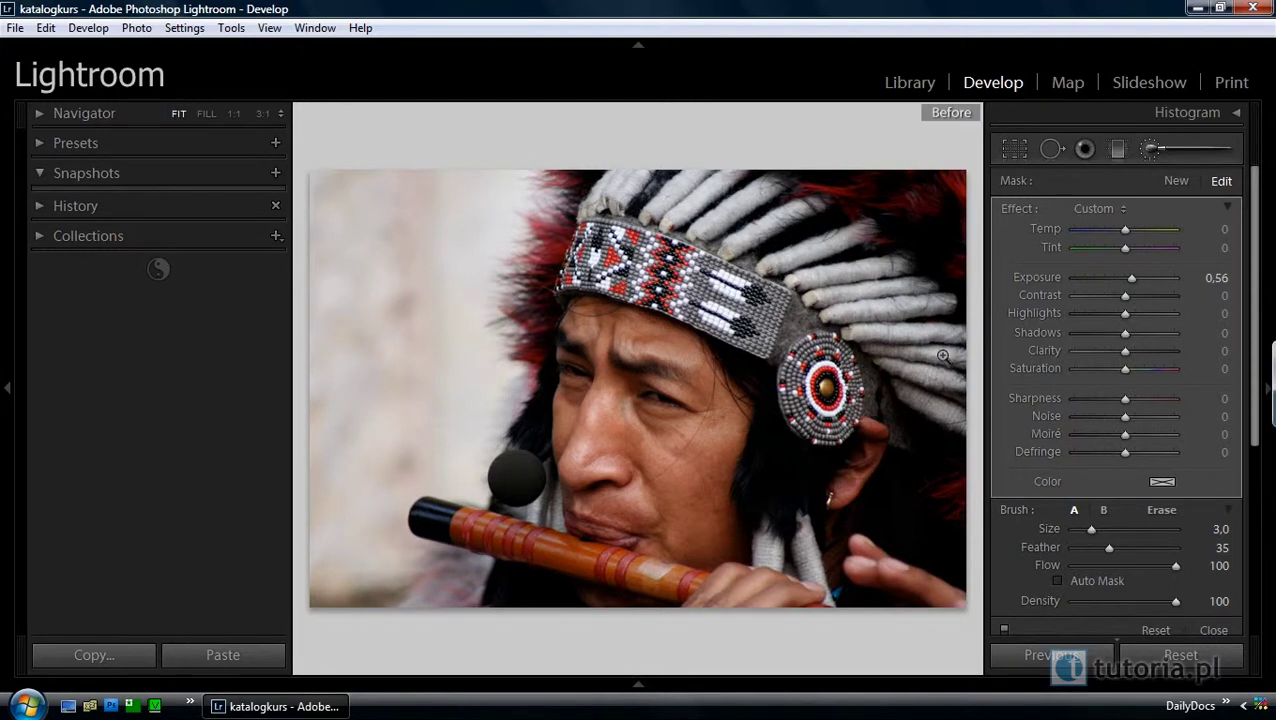
pyautogui.press('\\')
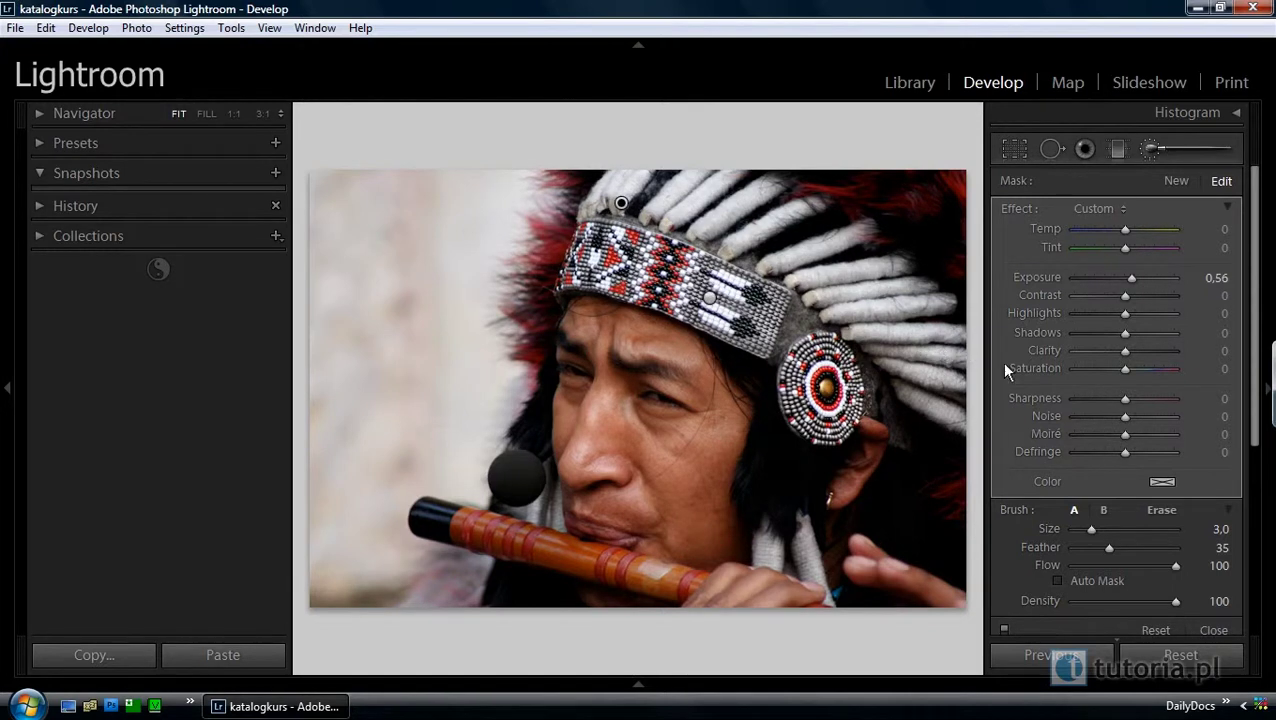
pyautogui.click(1123, 352)
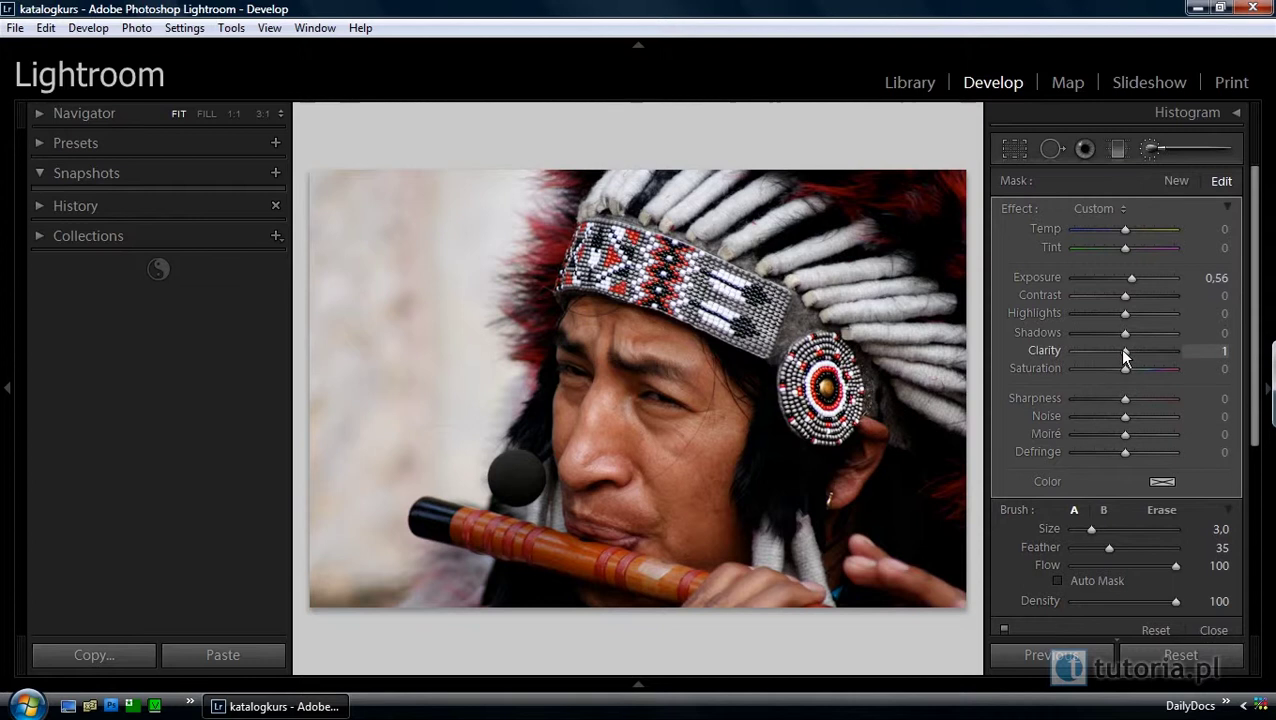
pyautogui.doubleClick(1124, 351)
pyautogui.moveTo(1119, 351); pyautogui.dragTo(1141, 350)
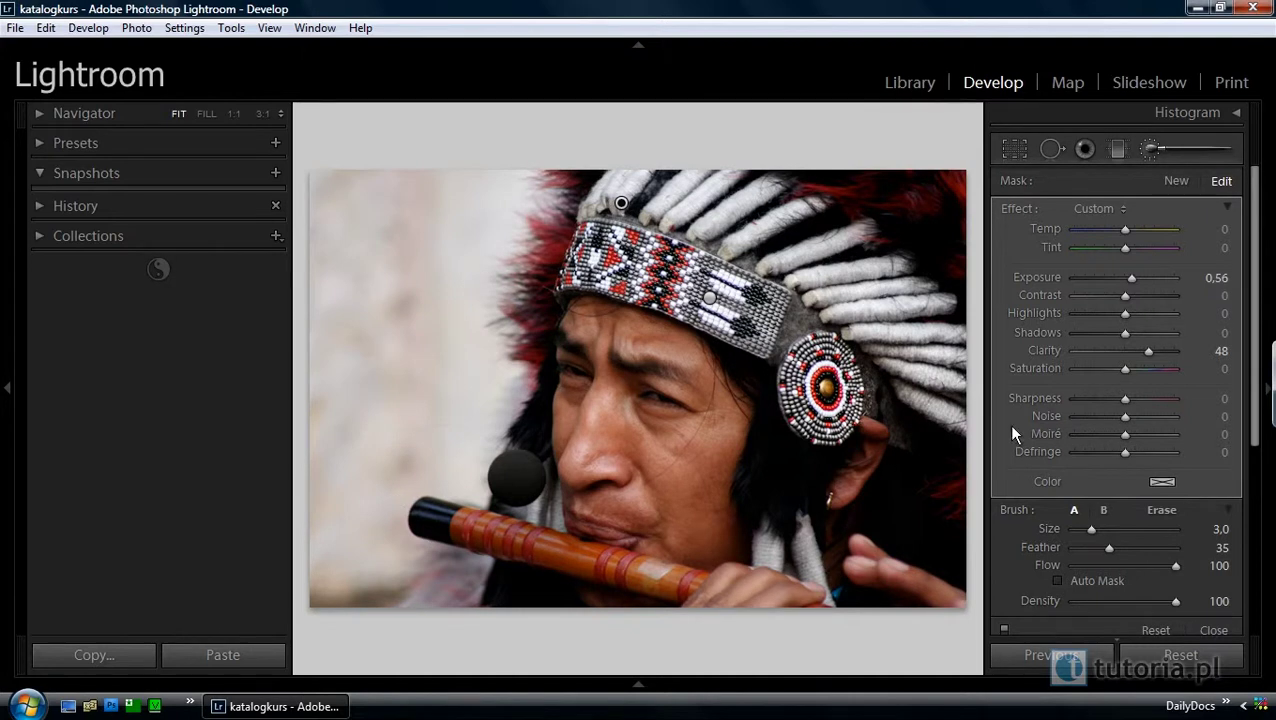
# Step: Start a new brush mask using the Highlights 25 effect, with brush size 13.0 and feather 98
pyautogui.click(1175, 182)
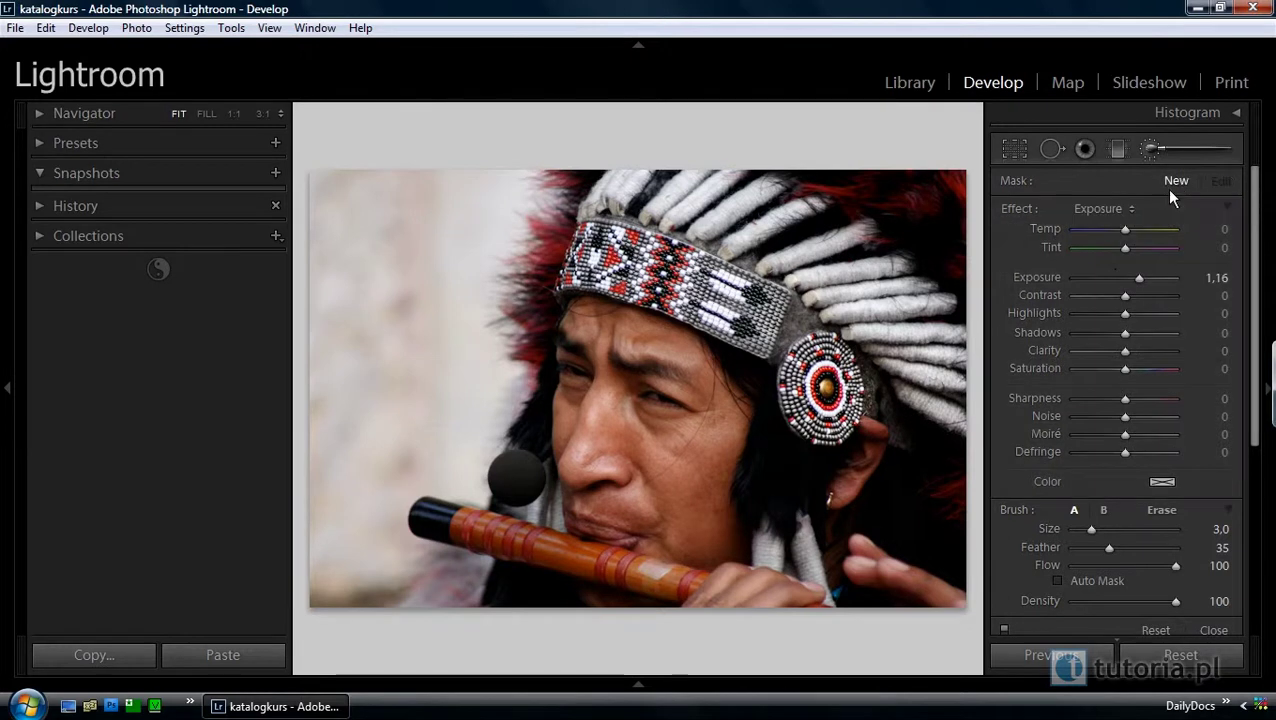
pyautogui.click(1104, 209)
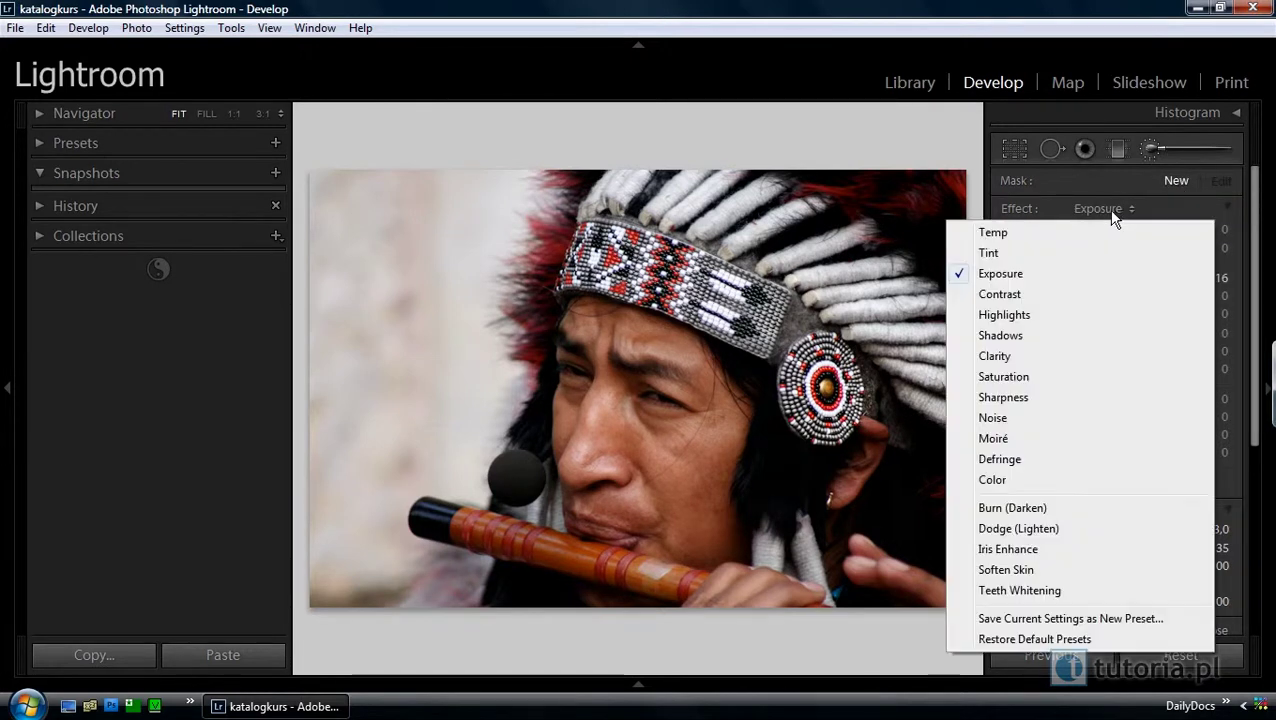
pyautogui.click(1034, 317)
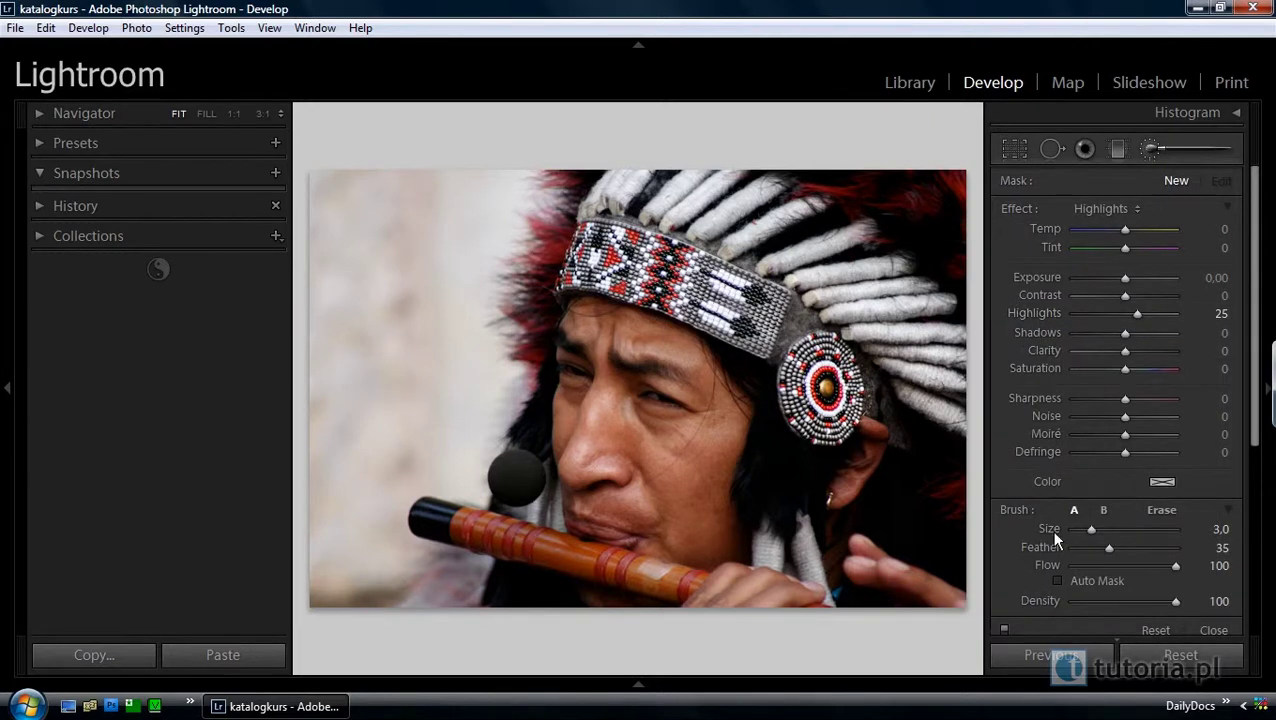
pyautogui.scroll(2, 418, 319)
pyautogui.scroll(3, 418, 319)
pyautogui.scroll(5, 420, 317)
pyautogui.moveTo(1109, 548); pyautogui.dragTo(1166, 545)
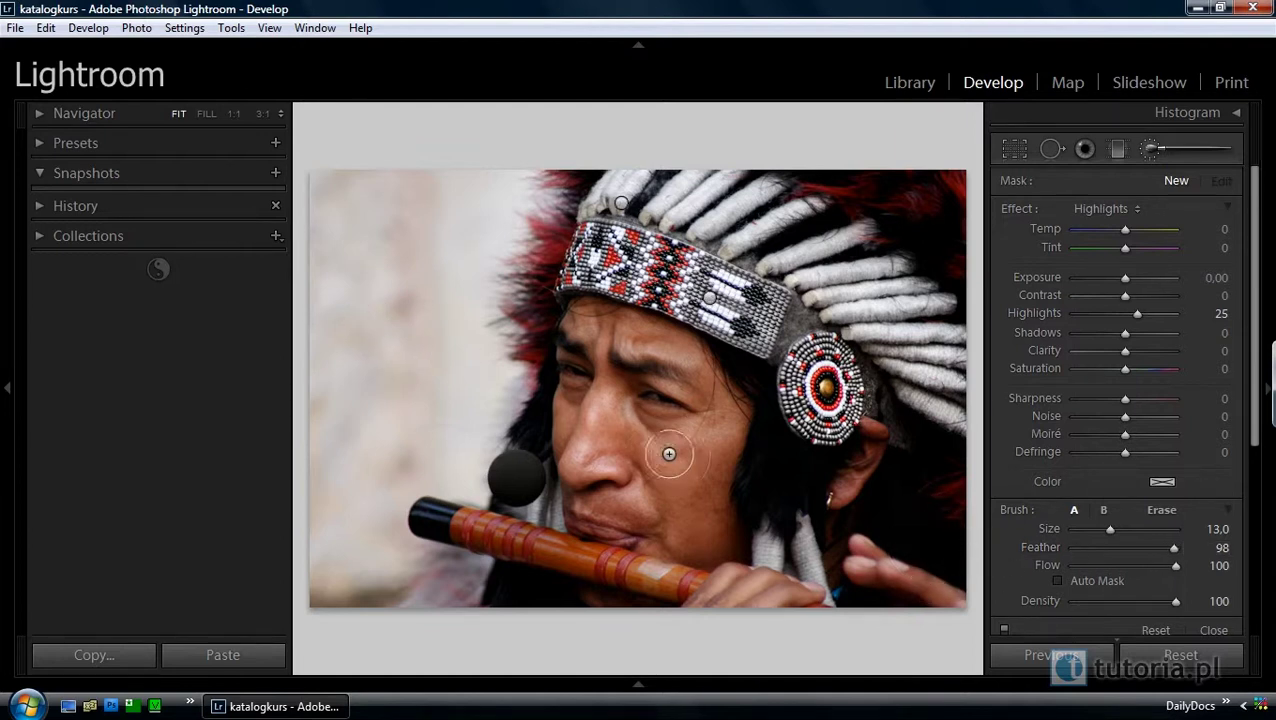
# Step: Paint five Highlights strokes across the pale background to the left of the face
pyautogui.moveTo(396, 373)
pyautogui.mouseDown()
pyautogui.moveTo(402, 287)
pyautogui.moveTo(424, 238)
pyautogui.moveTo(334, 205)
pyautogui.mouseUp()
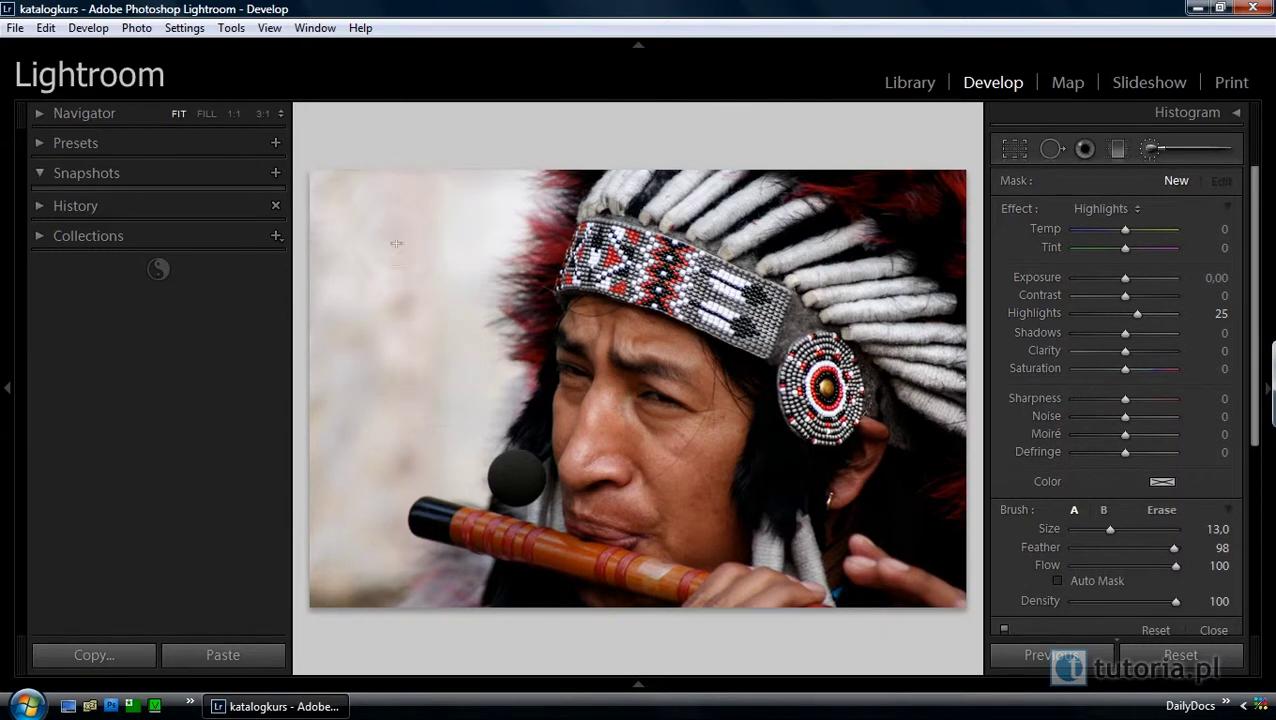
pyautogui.moveTo(399, 261); pyautogui.dragTo(358, 394)
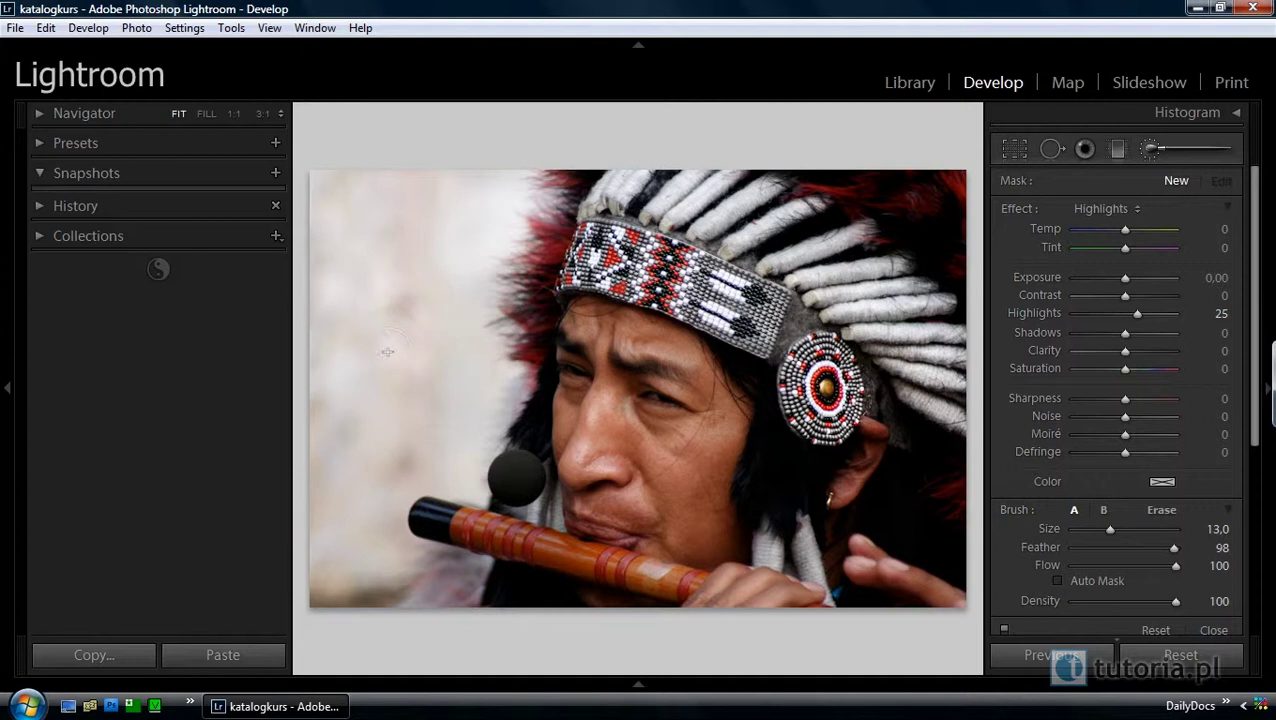
pyautogui.moveTo(387, 351); pyautogui.dragTo(467, 482)
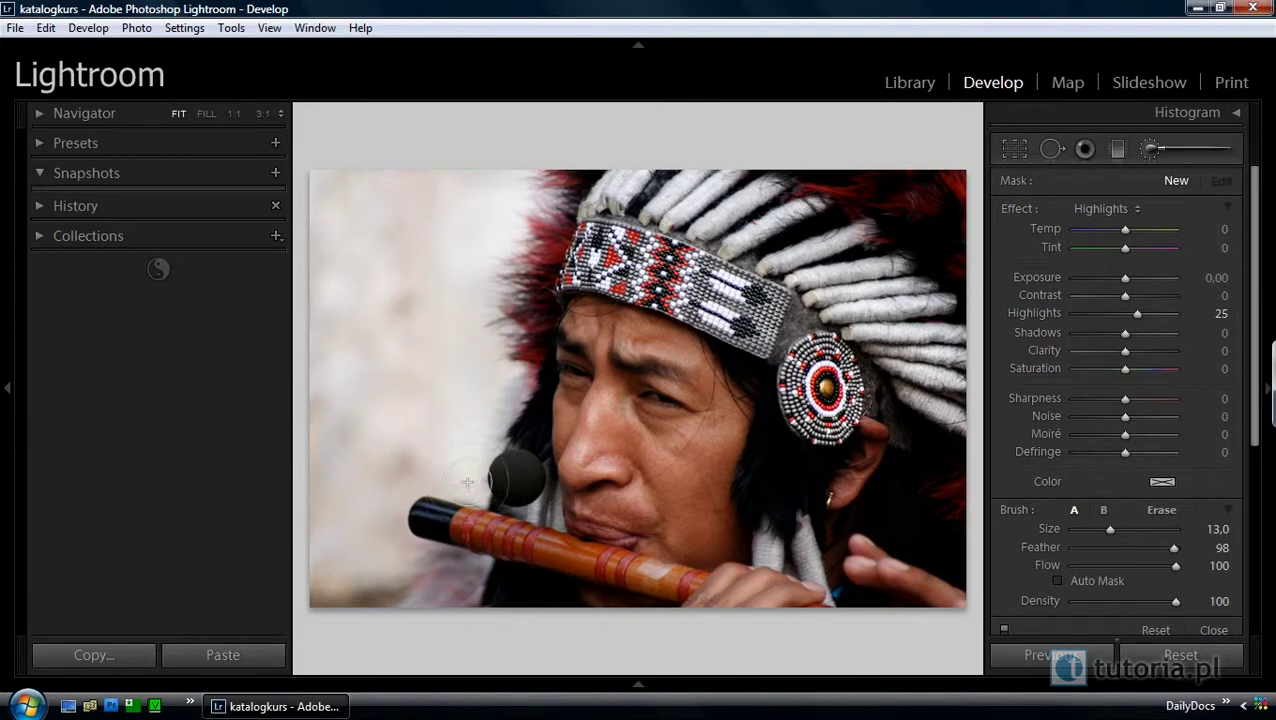
pyautogui.moveTo(467, 482)
pyautogui.mouseDown()
pyautogui.moveTo(487, 398)
pyautogui.moveTo(436, 291)
pyautogui.mouseUp()
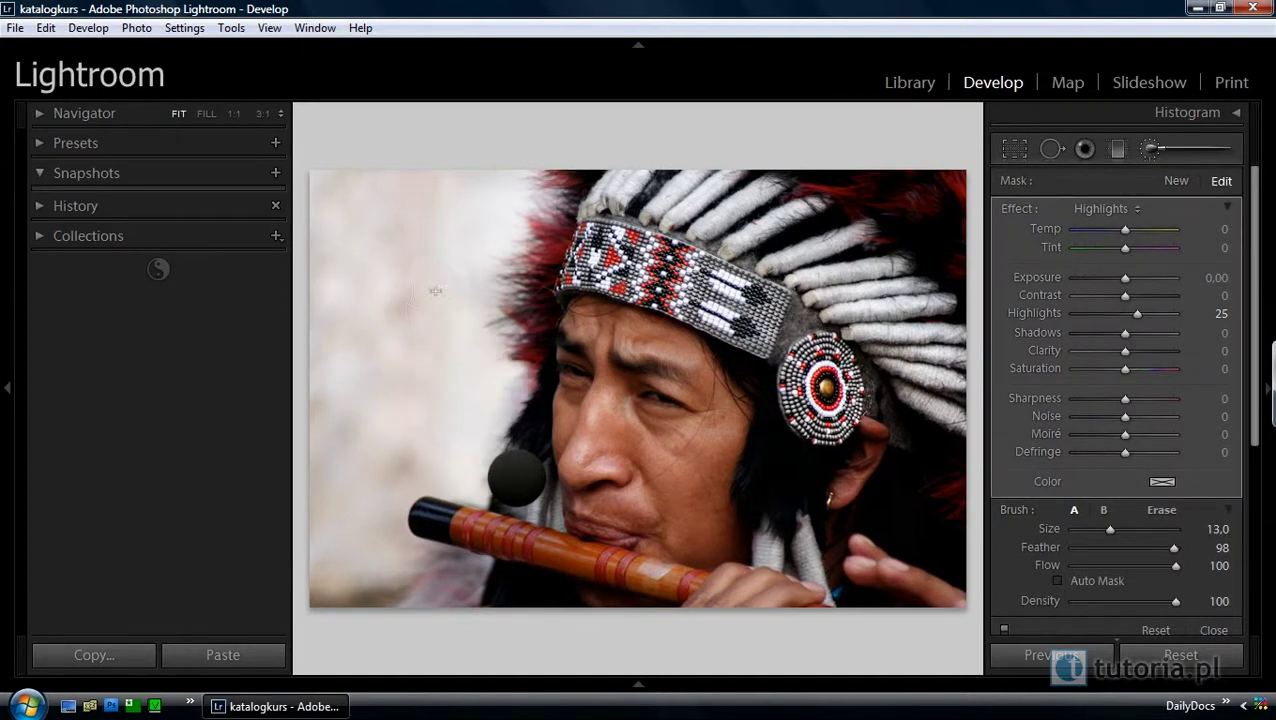
pyautogui.moveTo(410, 420)
pyautogui.mouseDown()
pyautogui.moveTo(362, 572)
pyautogui.moveTo(453, 582)
pyautogui.moveTo(322, 407)
pyautogui.mouseUp()
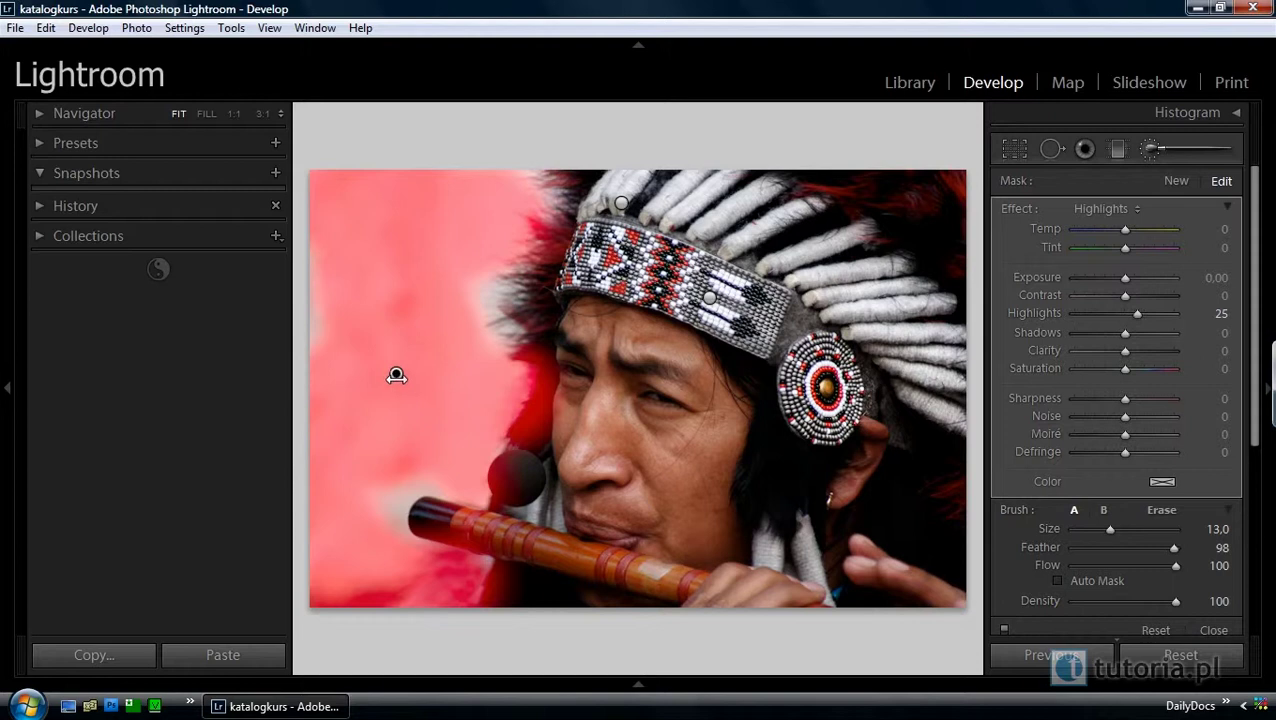
# Step: Add one more background stroke, set the mask's Exposure to 0.41, and compare before/after
pyautogui.moveTo(293, 342); pyautogui.dragTo(308, 297)
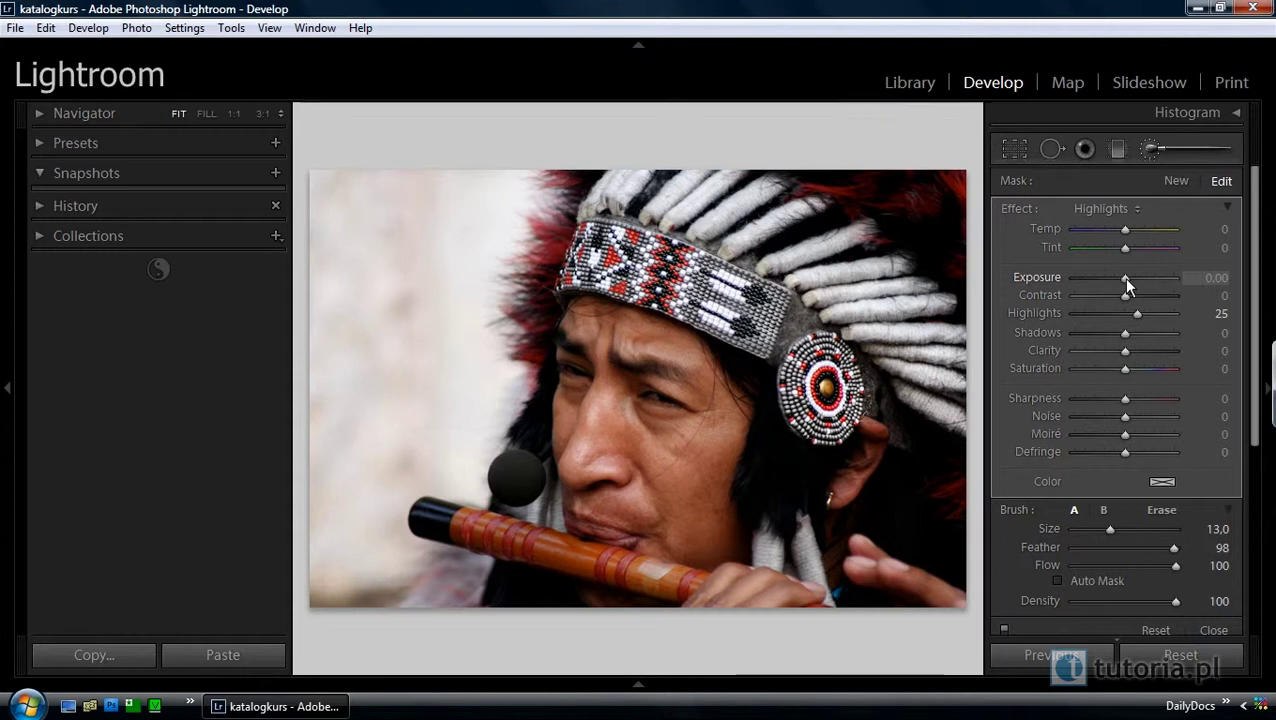
pyautogui.moveTo(1126, 278); pyautogui.dragTo(1131, 280)
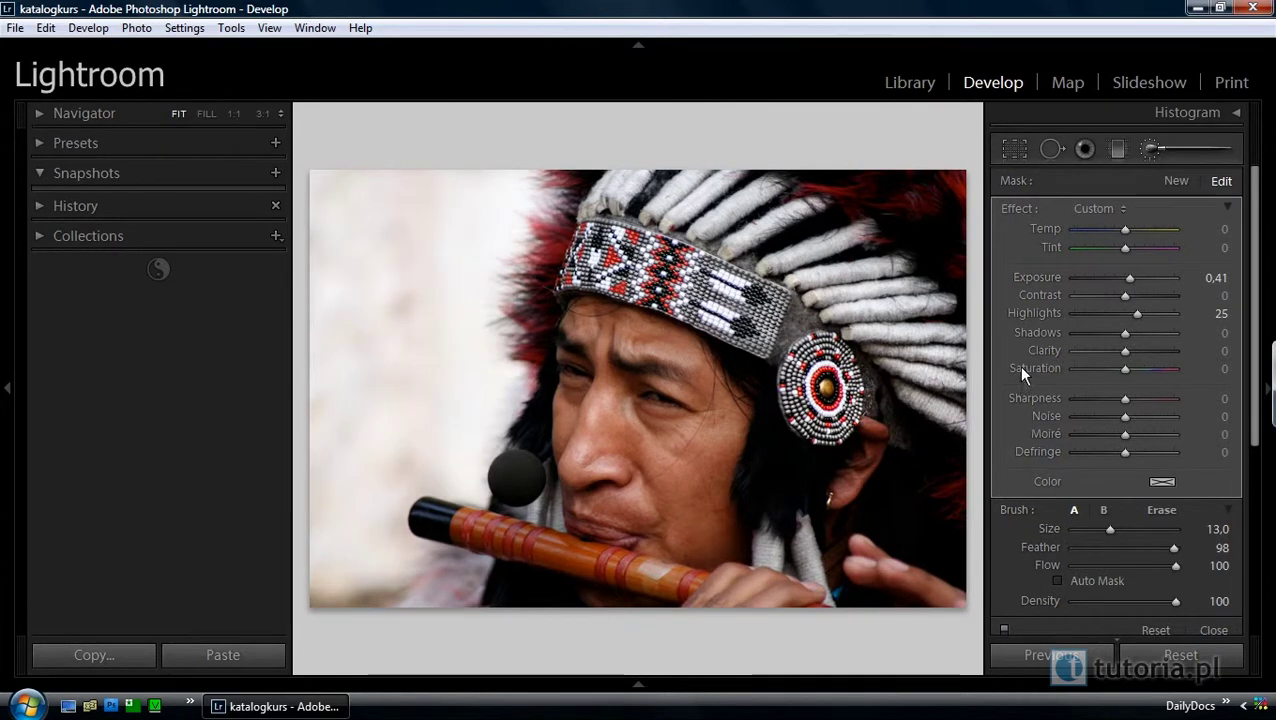
pyautogui.press('\\')
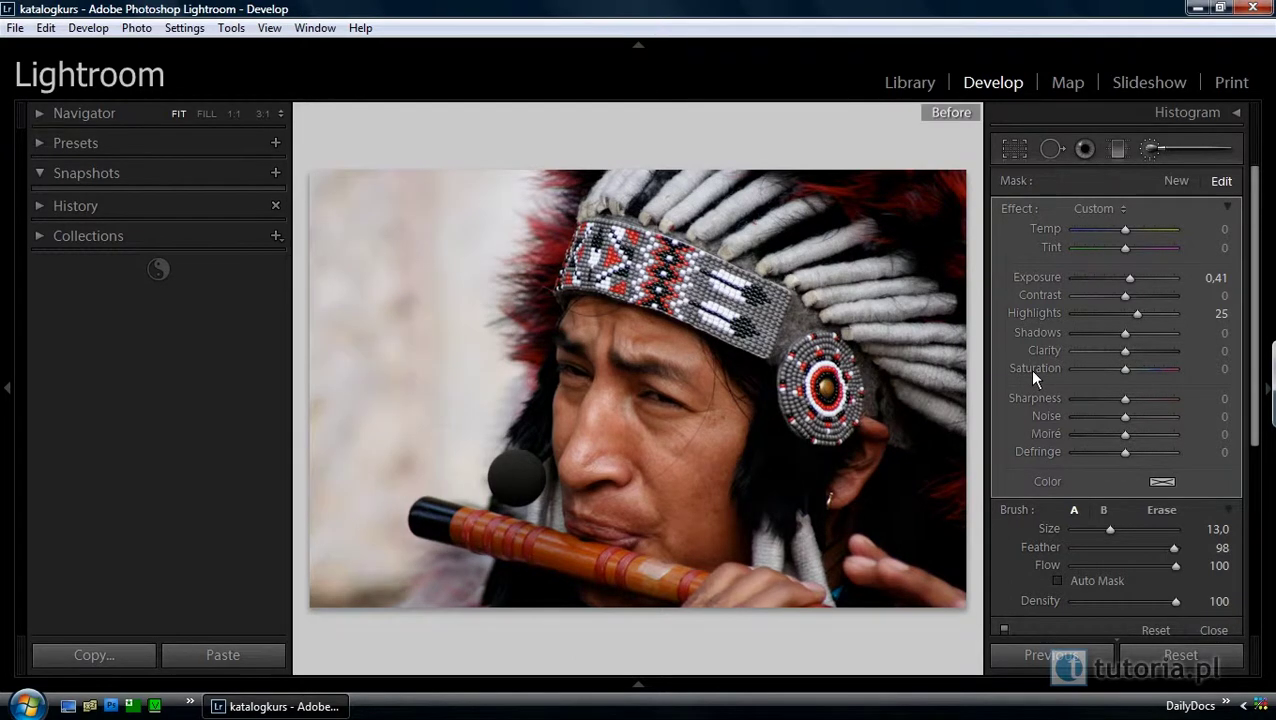
pyautogui.press('\\')
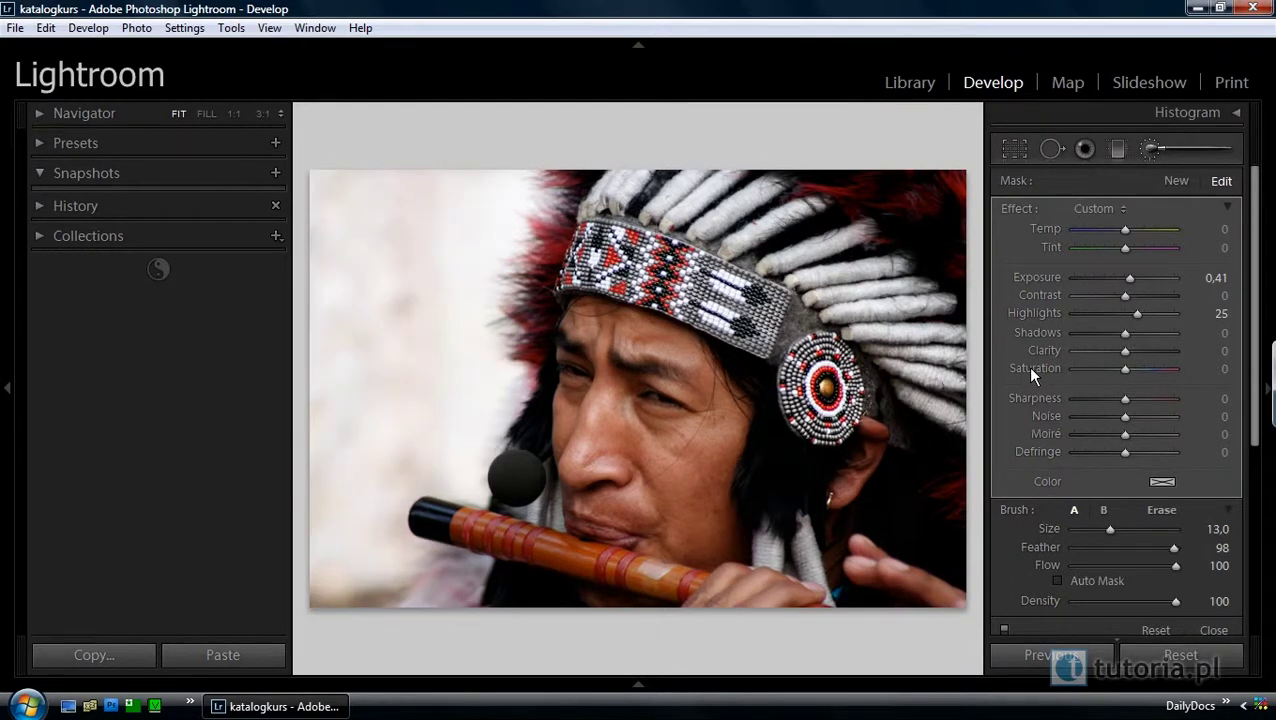